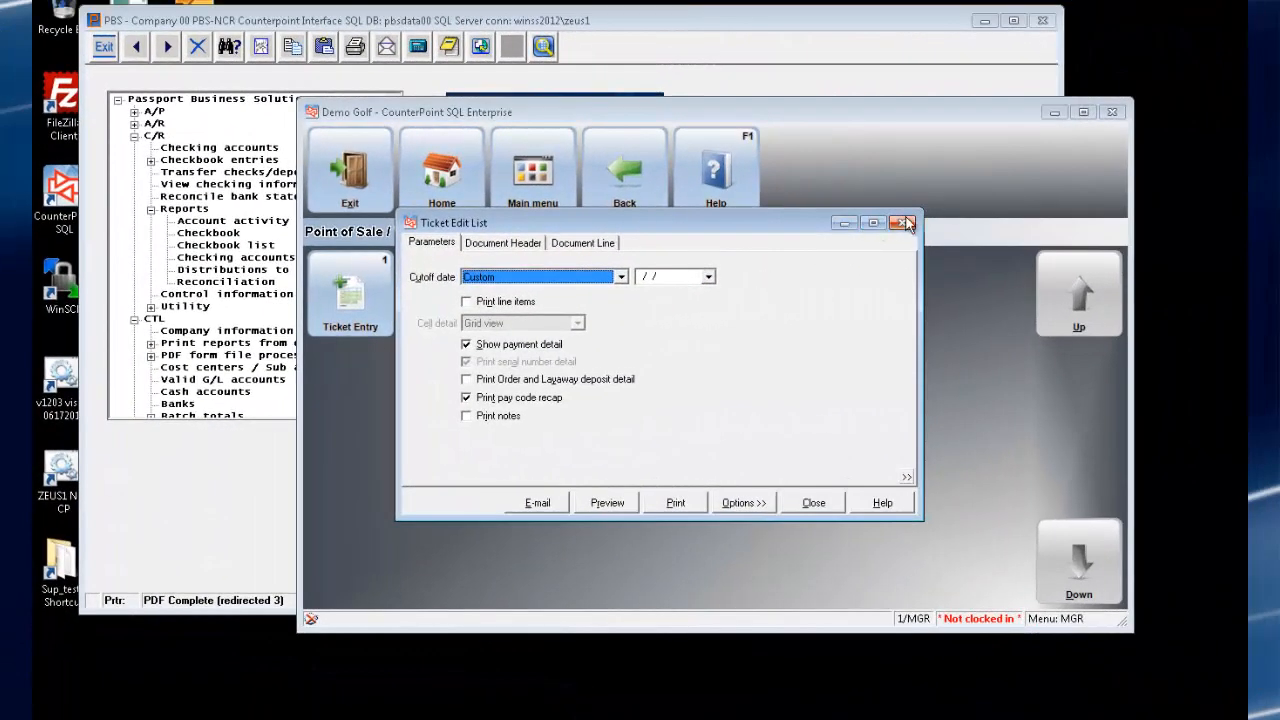
Close the ticket edit list and post tickets for the MAIN store's Drawer 1, all sessions, by ticket date, with auto count and reconcile.
{"action": "left_click", "coordinate": [903, 222]}
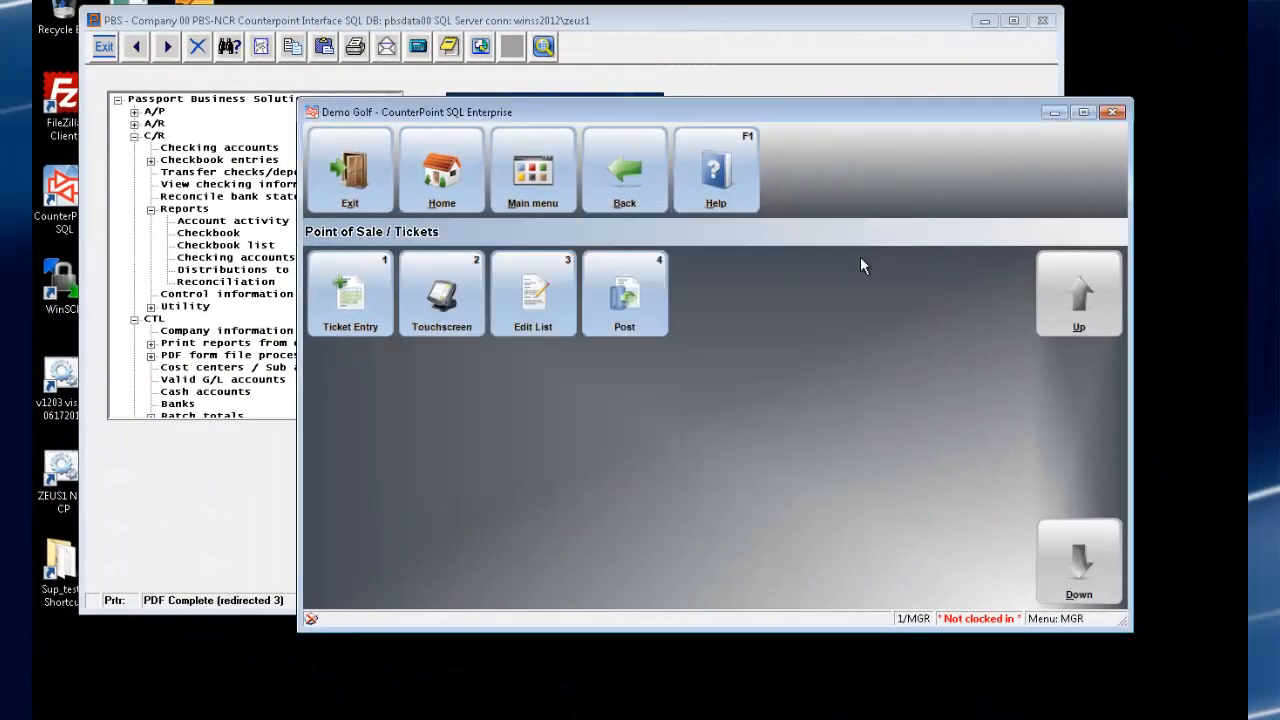
{"action": "left_click", "coordinate": [622, 305]}
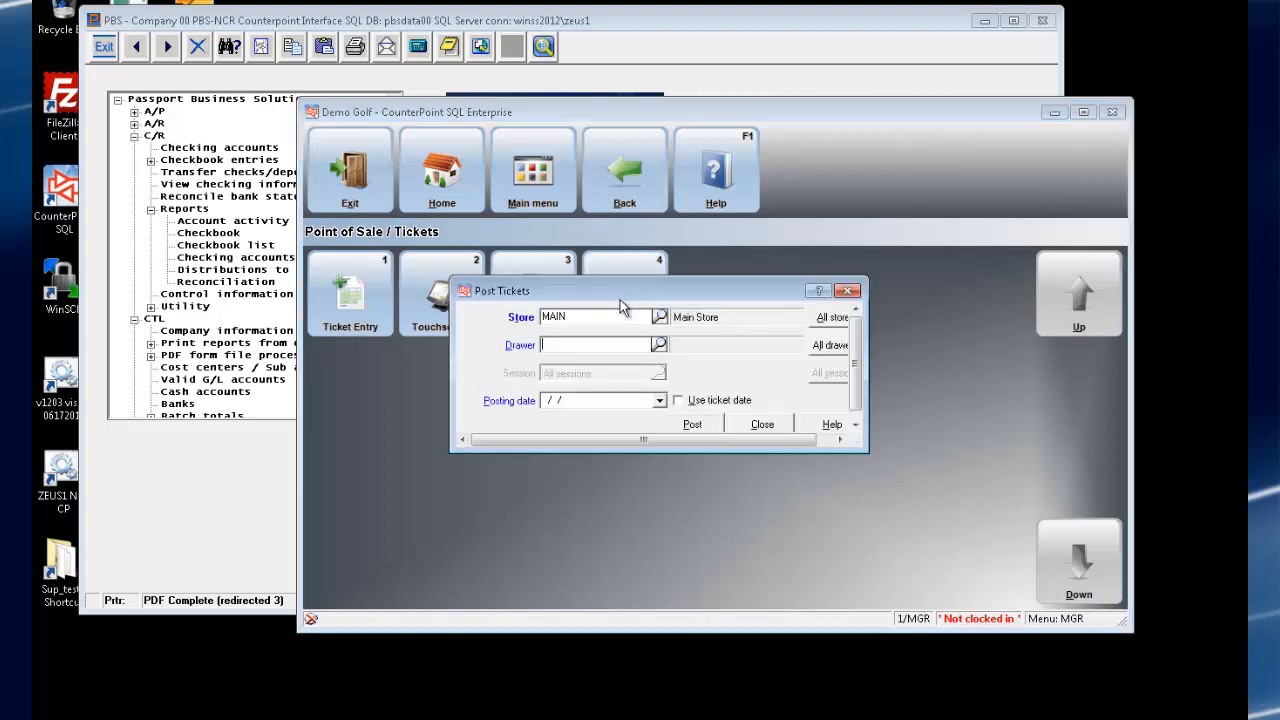
{"action": "left_click", "coordinate": [659, 344]}
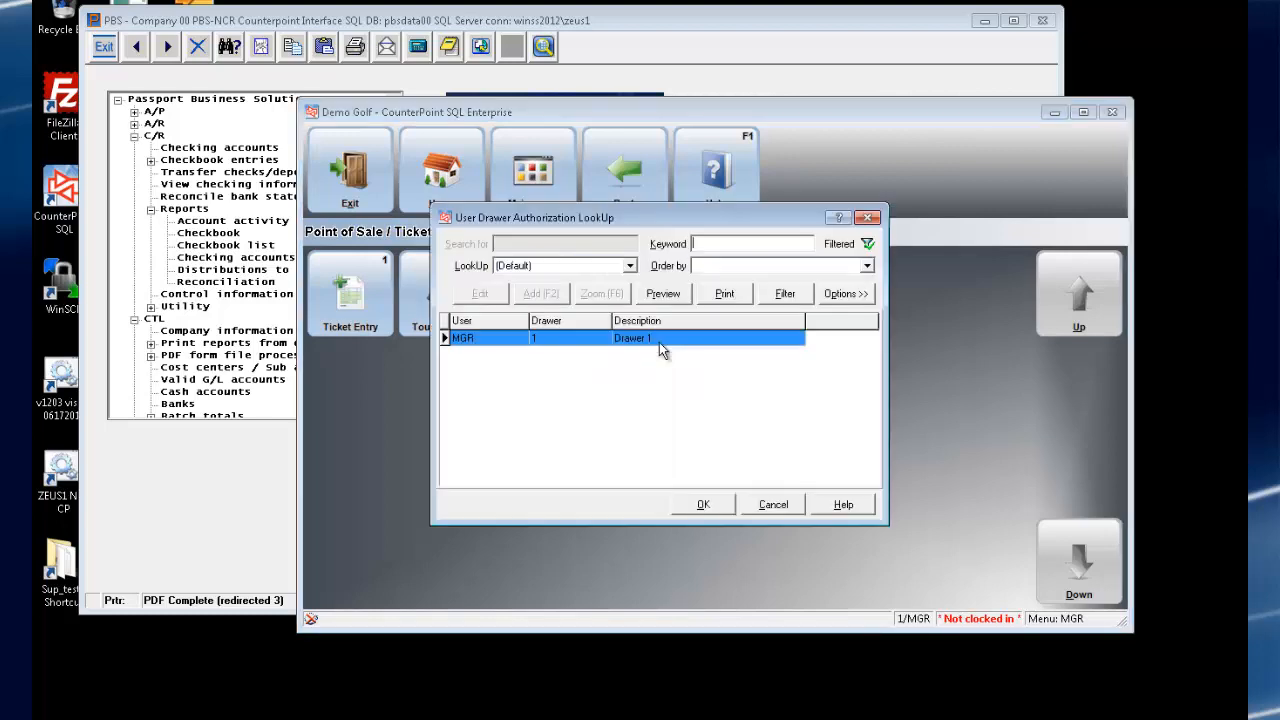
{"action": "left_click", "coordinate": [703, 505]}
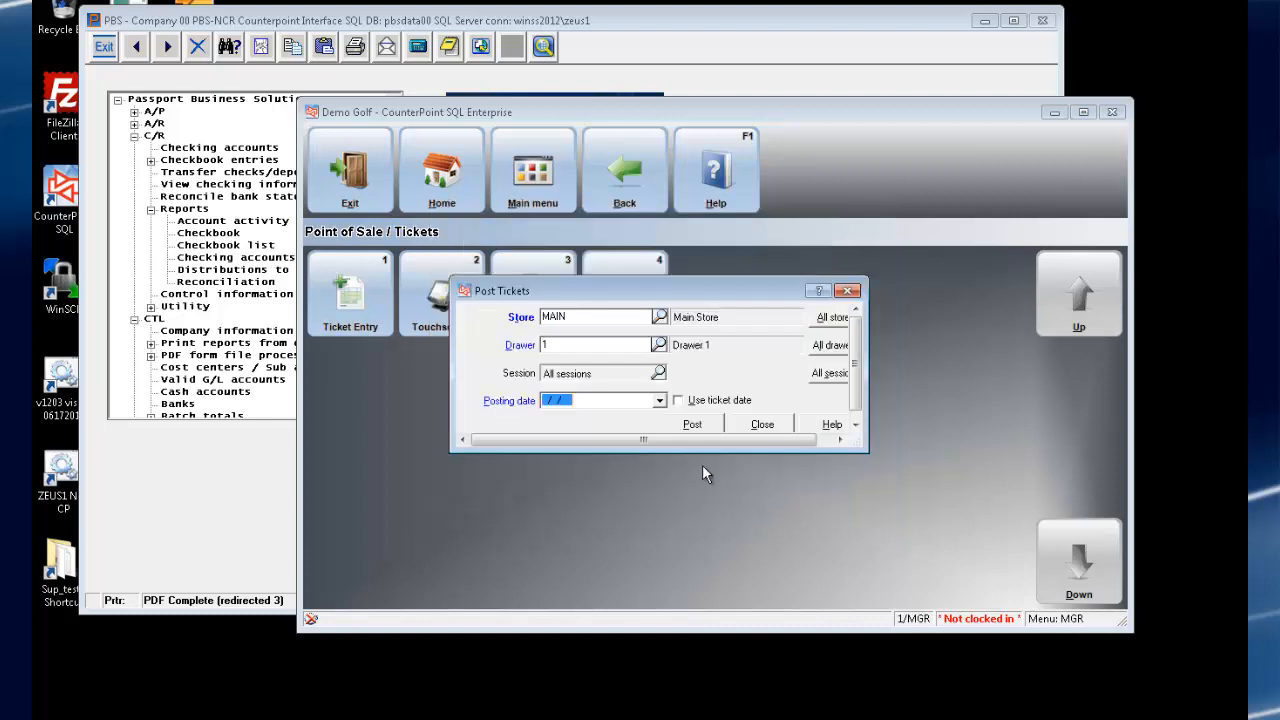
{"action": "left_click", "coordinate": [679, 401]}
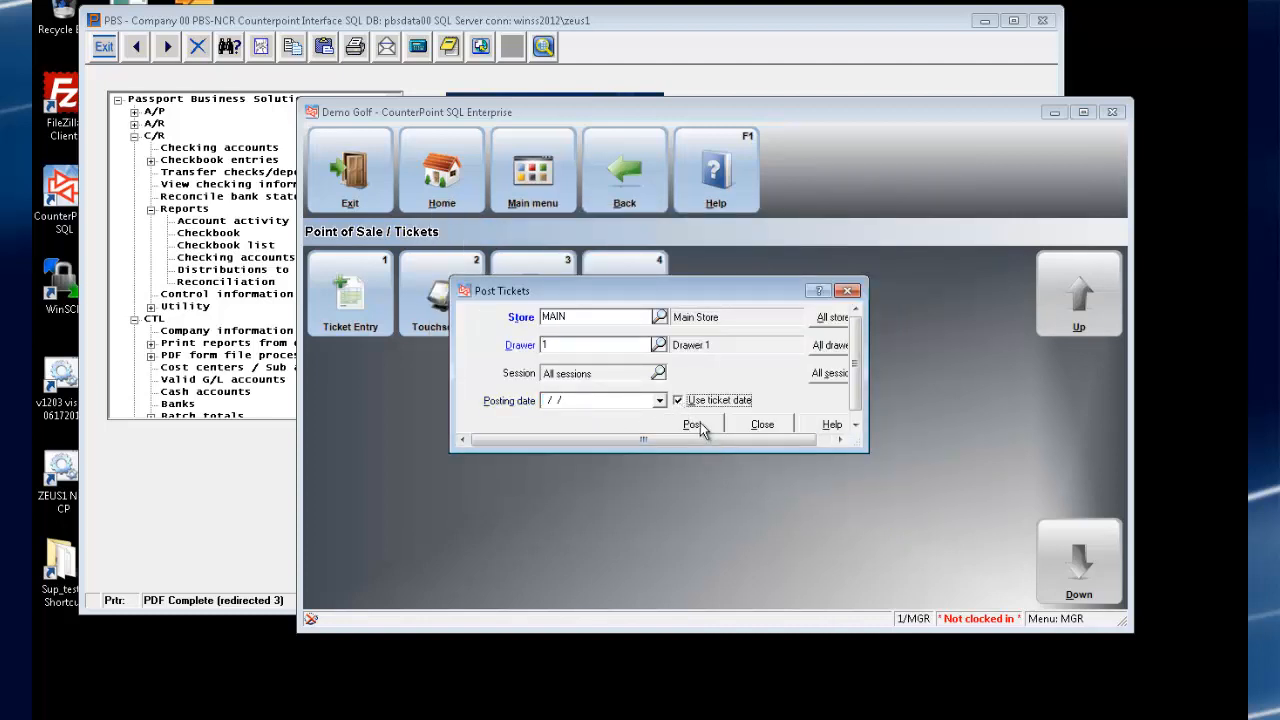
{"action": "left_click", "coordinate": [700, 424]}
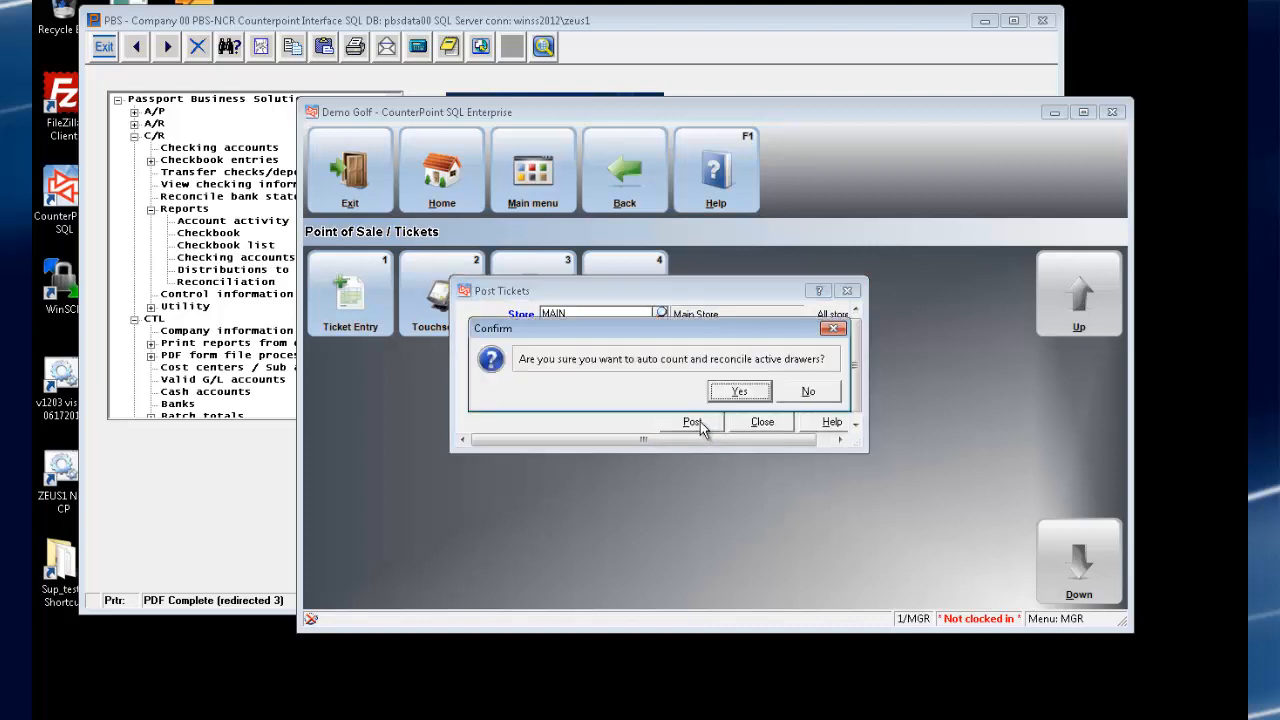
{"action": "left_click", "coordinate": [742, 392]}
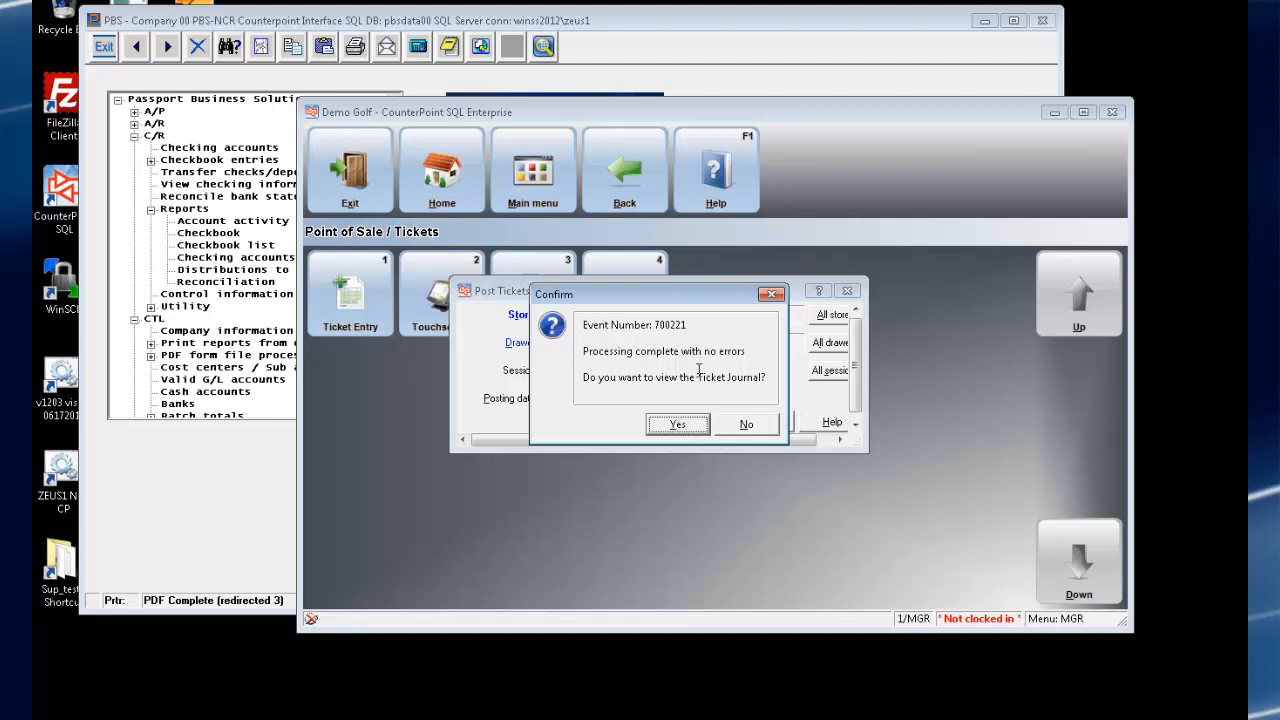
Skip viewing the Ticket Journal, Drawer Summary Journal and Z-Tape, and close ticket posting.
{"action": "left_click", "coordinate": [746, 426]}
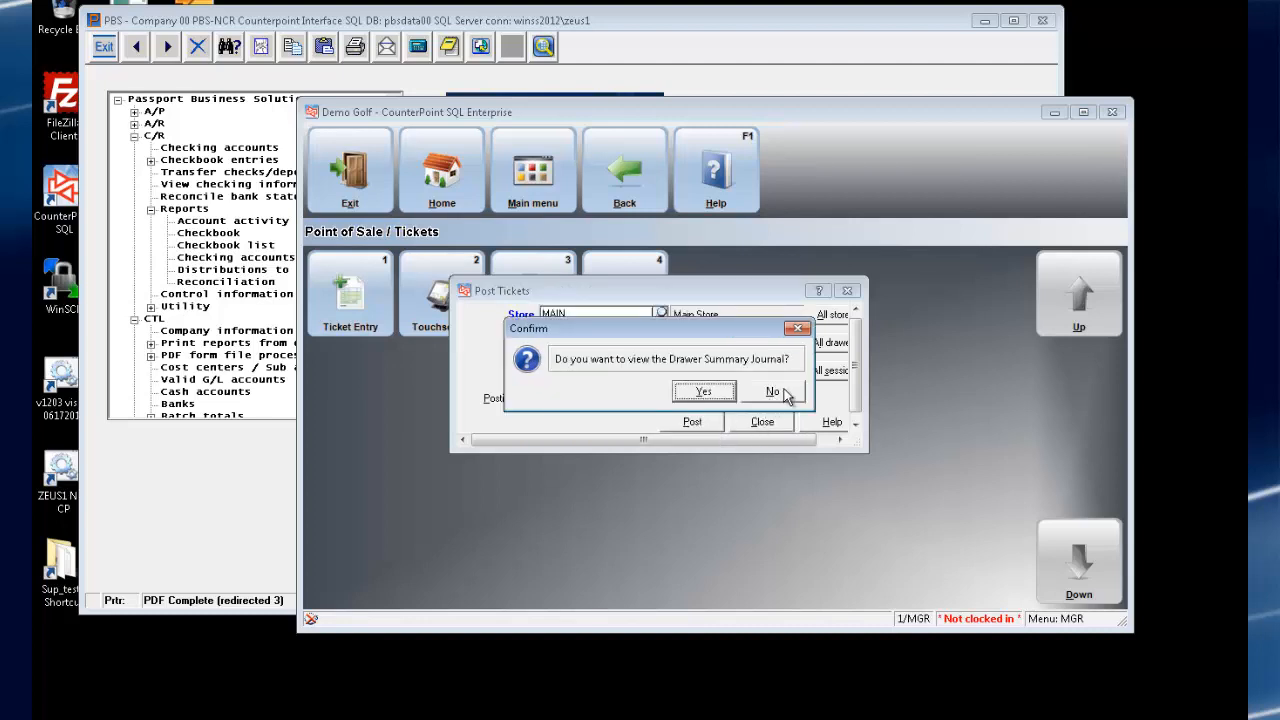
{"action": "left_click", "coordinate": [776, 395]}
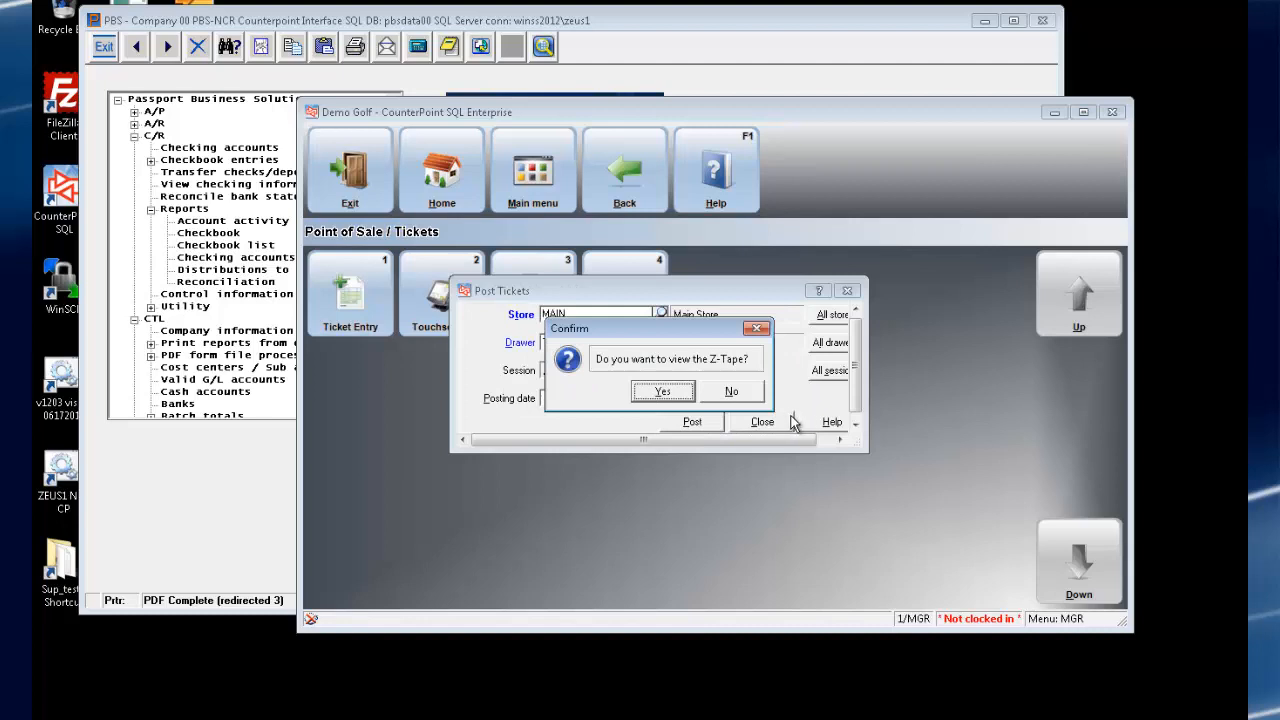
{"action": "left_click", "coordinate": [738, 392]}
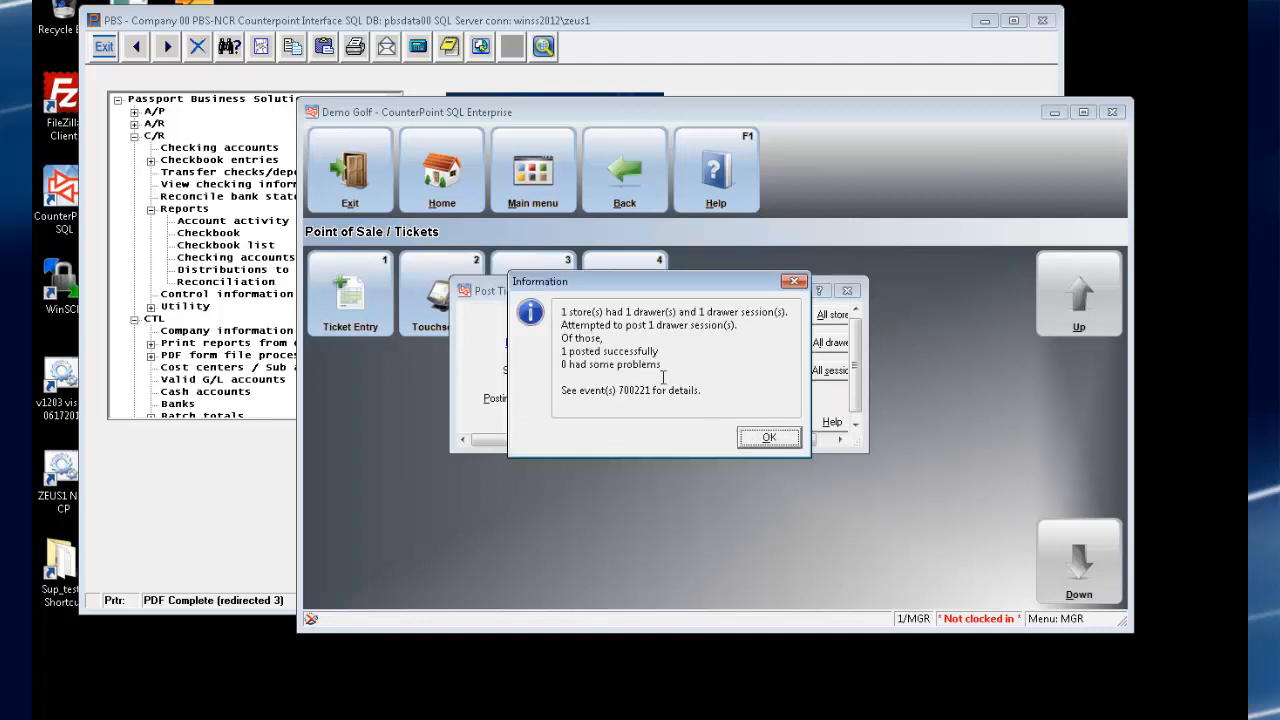
{"action": "left_click", "coordinate": [780, 441]}
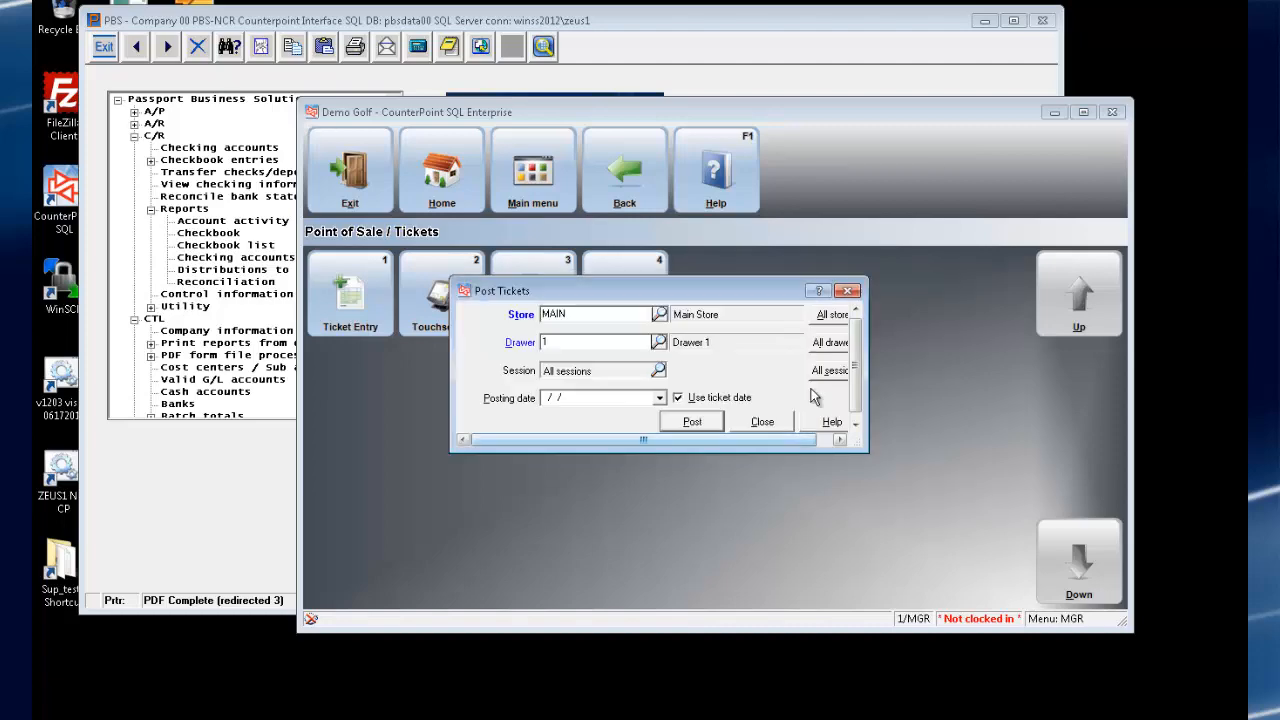
{"action": "left_click", "coordinate": [849, 292]}
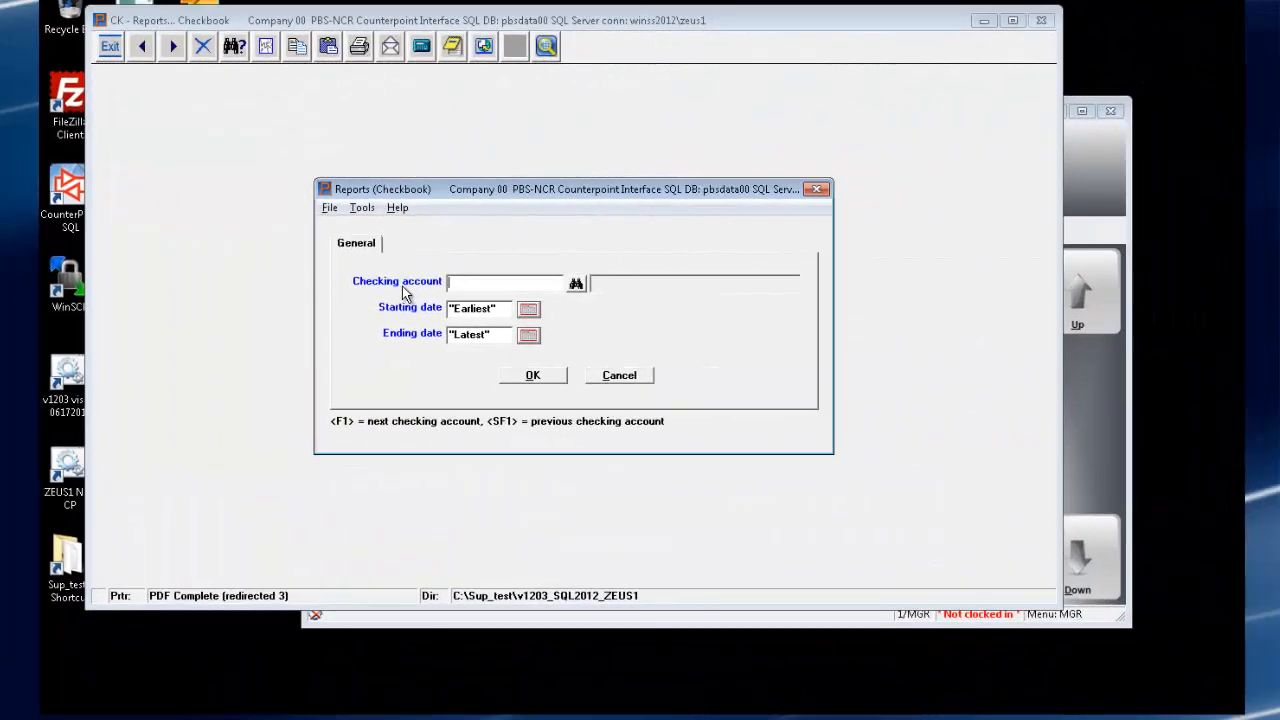
View the checkbook report as PDF for the Cash in bank checking account, from 04/08/2014 through the latest date.
{"action": "type", "text": "1010-00"}
{"action": "key", "text": "Return"}
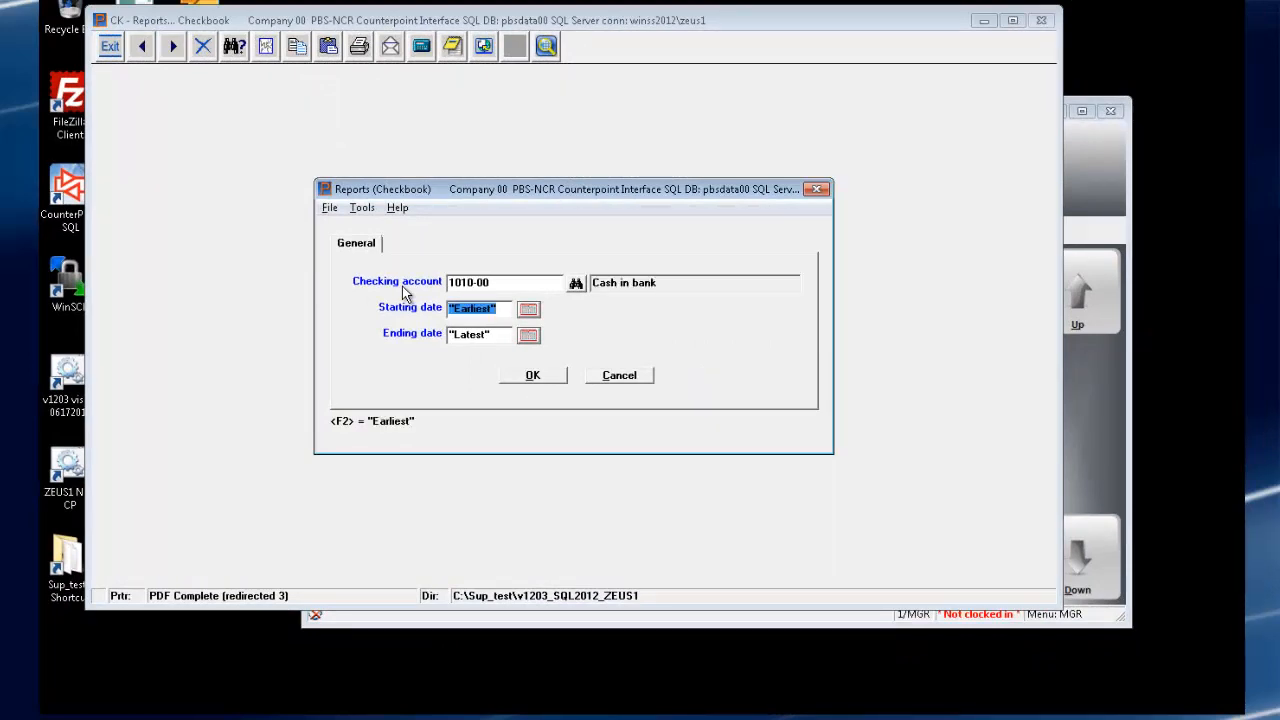
{"action": "type", "text": "0410"}
{"action": "key", "text": "BackSpace"}
{"action": "key", "text": "BackSpace"}
{"action": "type", "text": "08/2014"}
{"action": "key", "text": "Return"}
{"action": "key", "text": "Return"}
{"action": "key", "text": "Return"}
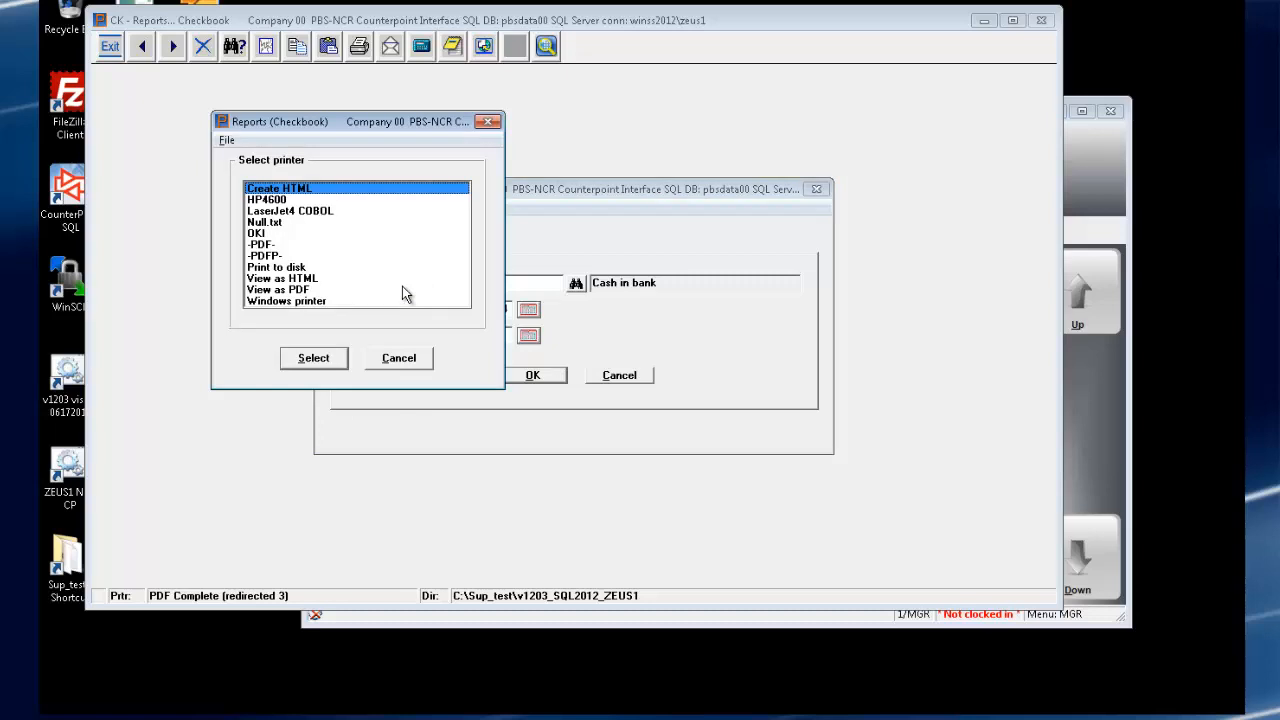
{"action": "key", "text": "v"}
{"action": "key", "text": "v"}
{"action": "key", "text": "Return"}
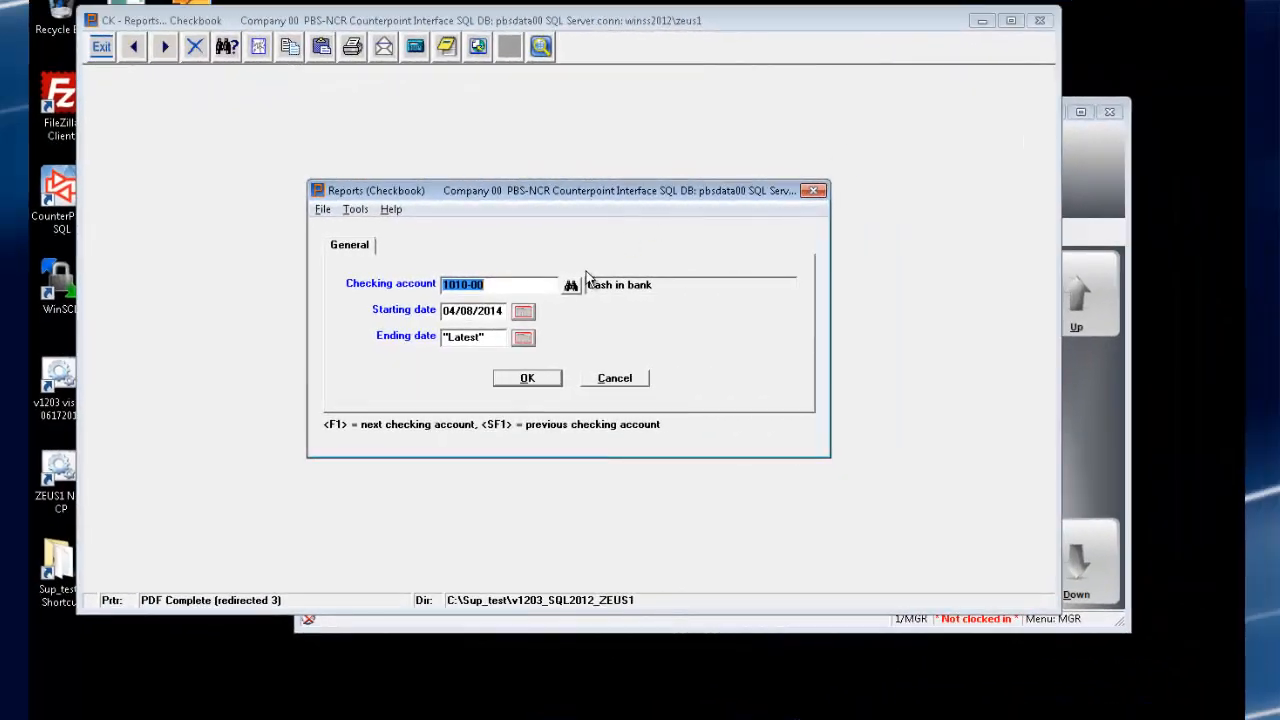
View the checkbook report as PDF for the Credit card deposits account with the same date range, then close the report.
{"action": "left_click", "coordinate": [573, 285]}
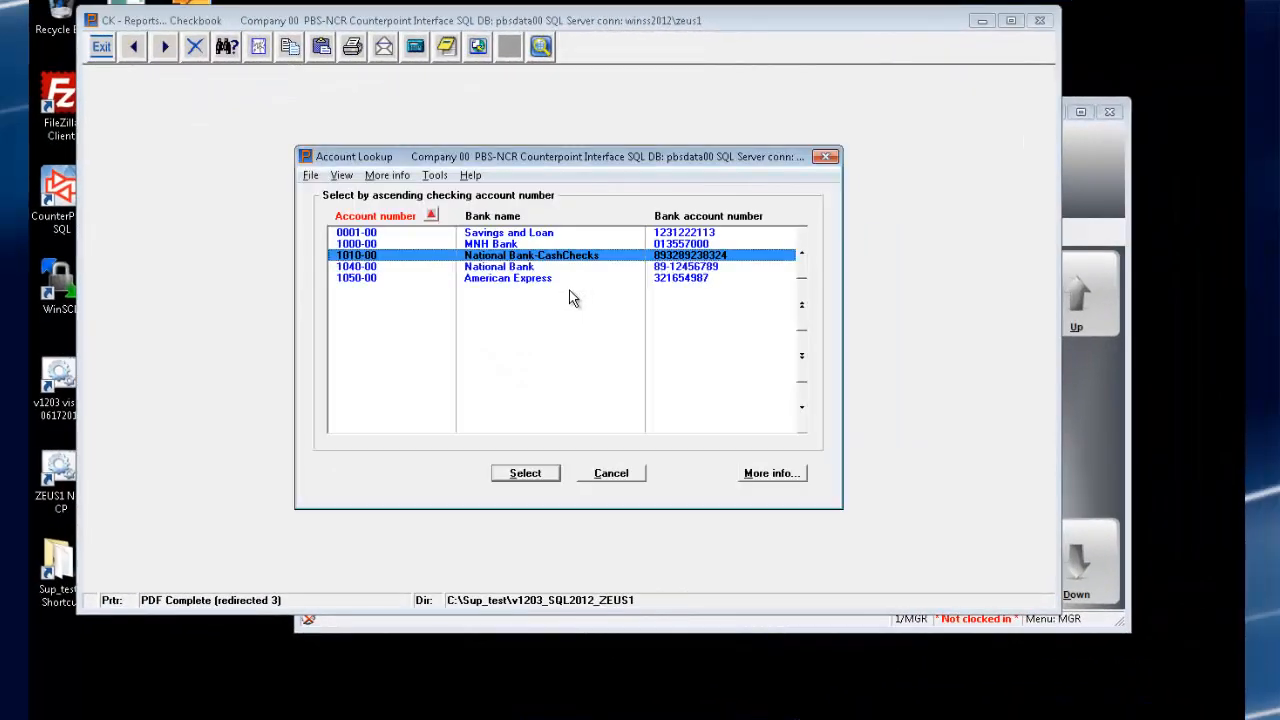
{"action": "double_click", "coordinate": [511, 266]}
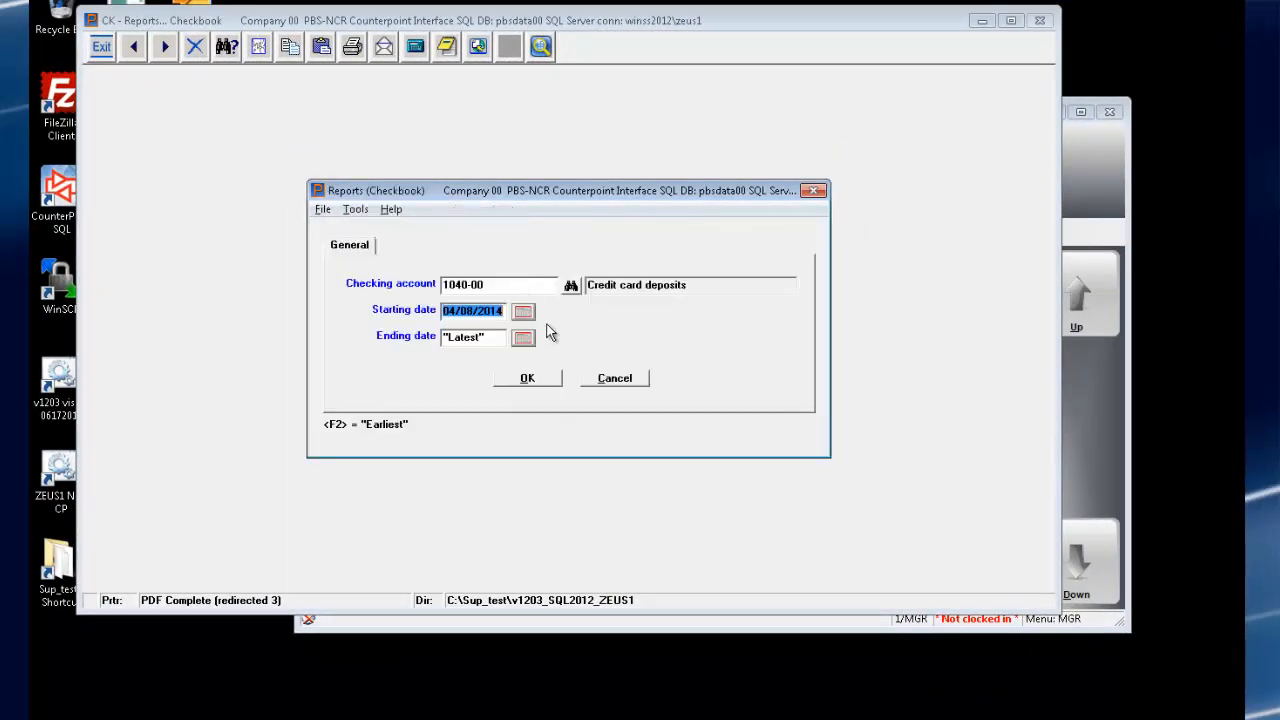
{"action": "left_click", "coordinate": [537, 384]}
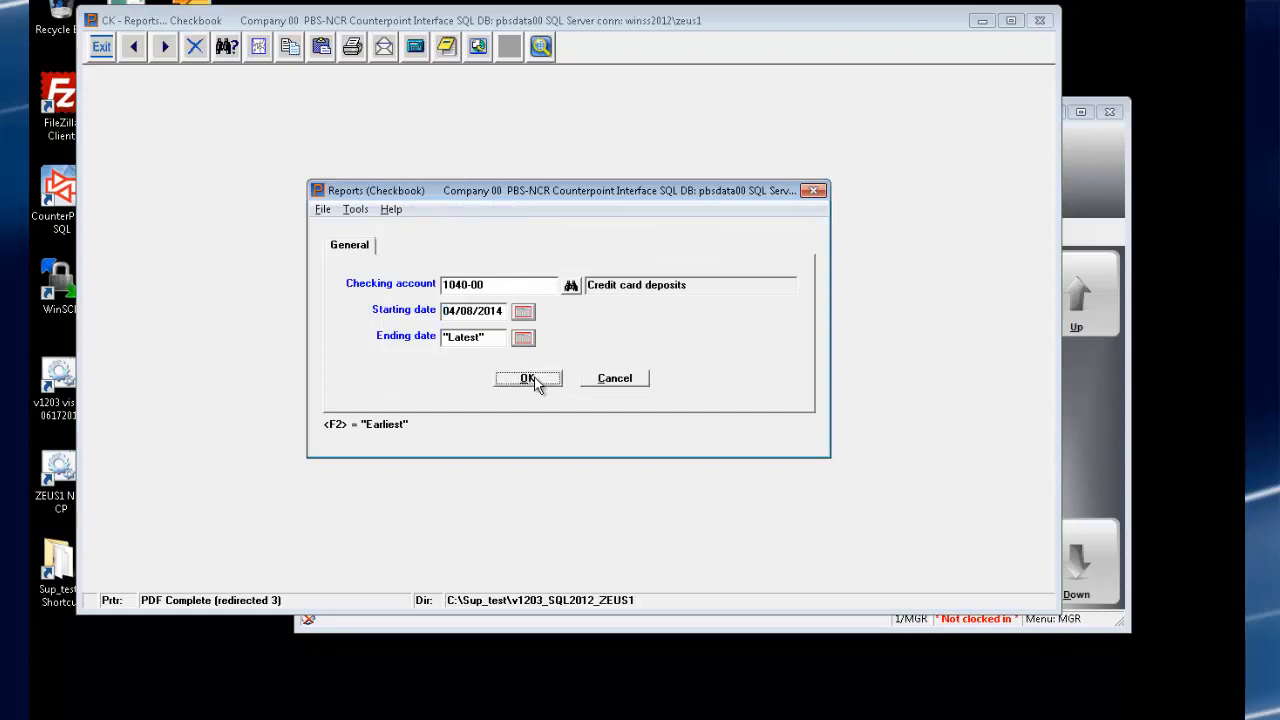
{"action": "key", "text": "v"}
{"action": "key", "text": "v"}
{"action": "key", "text": "Return"}
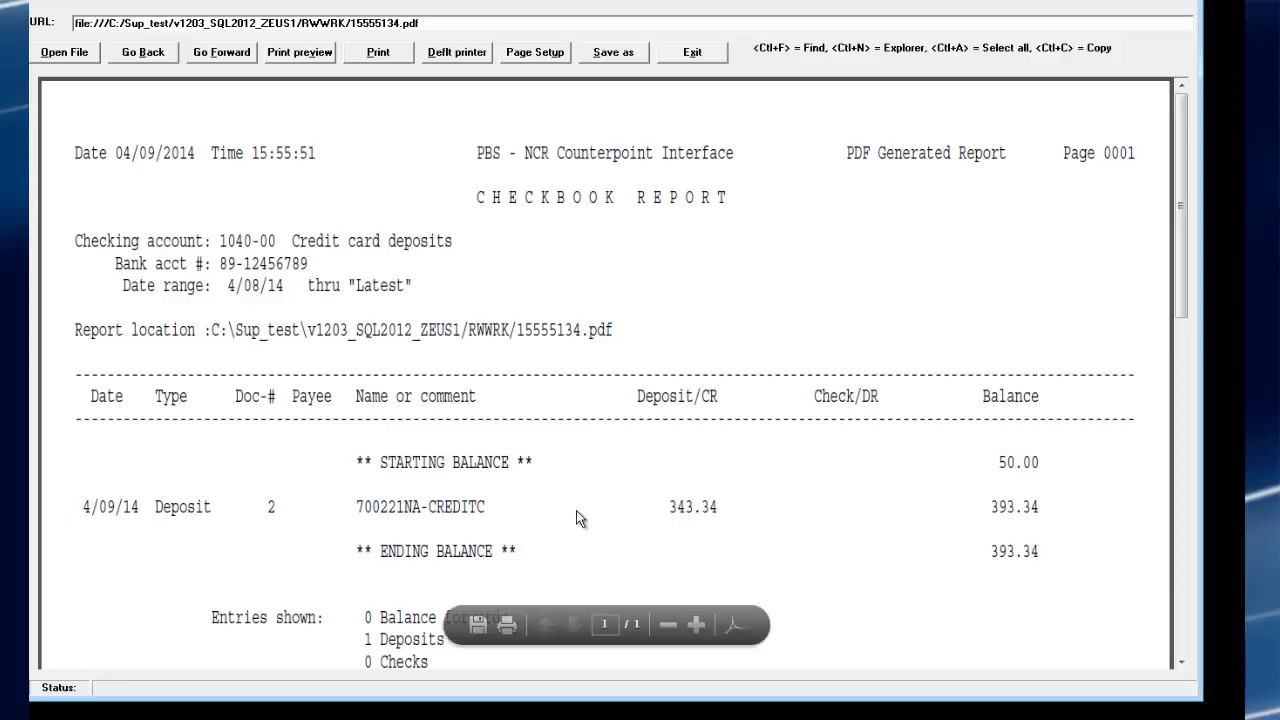
{"action": "left_click", "coordinate": [1172, 4]}
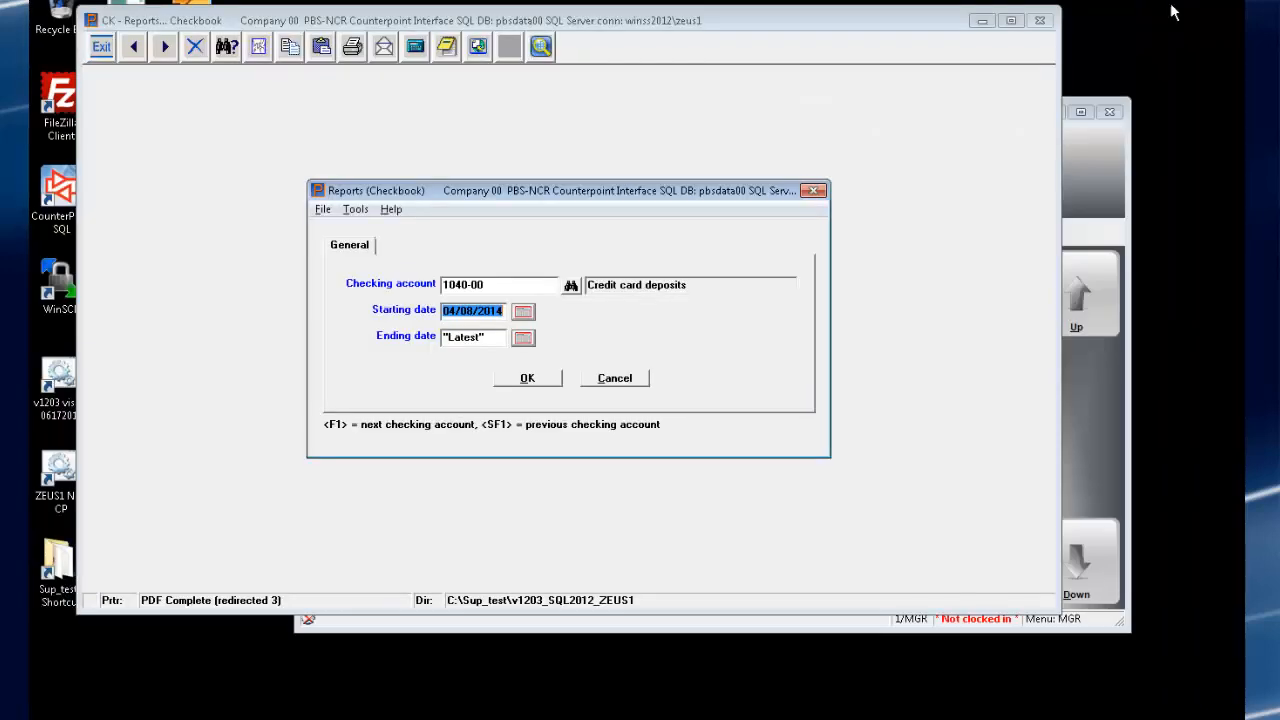
View the checkbook report as PDF for the Amex checking account with the same date range.
{"action": "left_click", "coordinate": [570, 286]}
{"action": "double_click", "coordinate": [368, 280]}
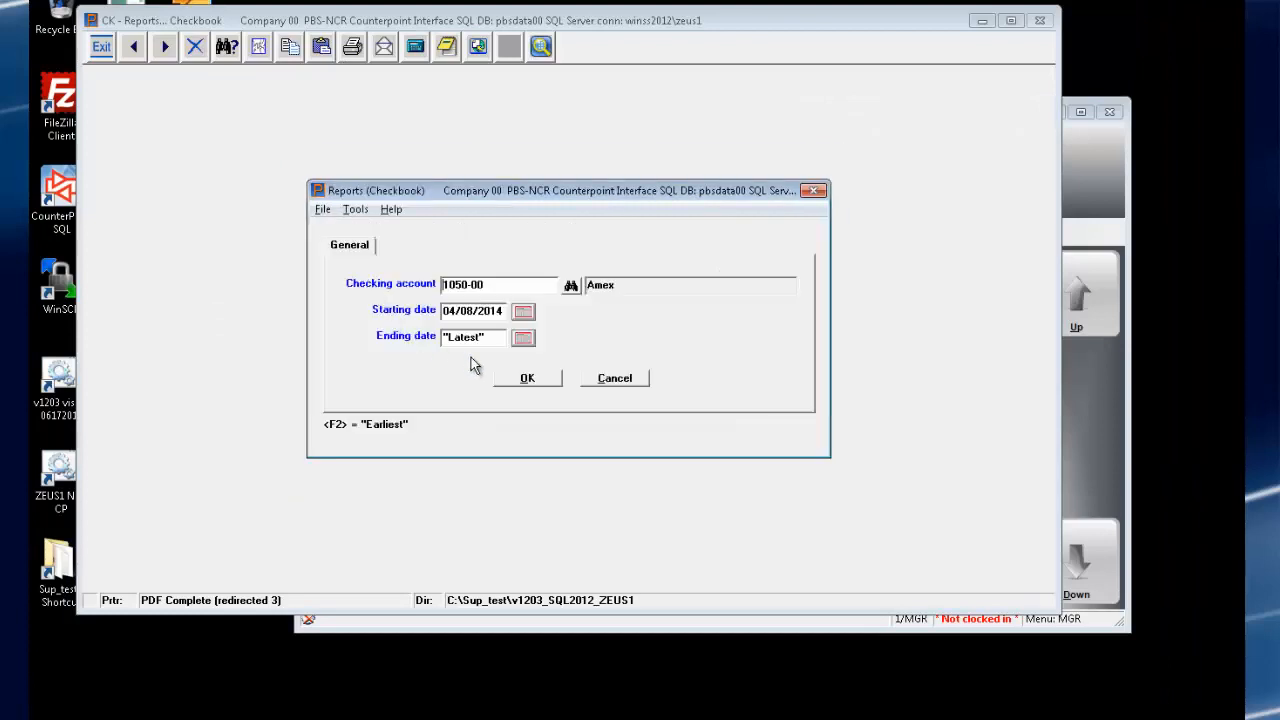
{"action": "left_click", "coordinate": [536, 382]}
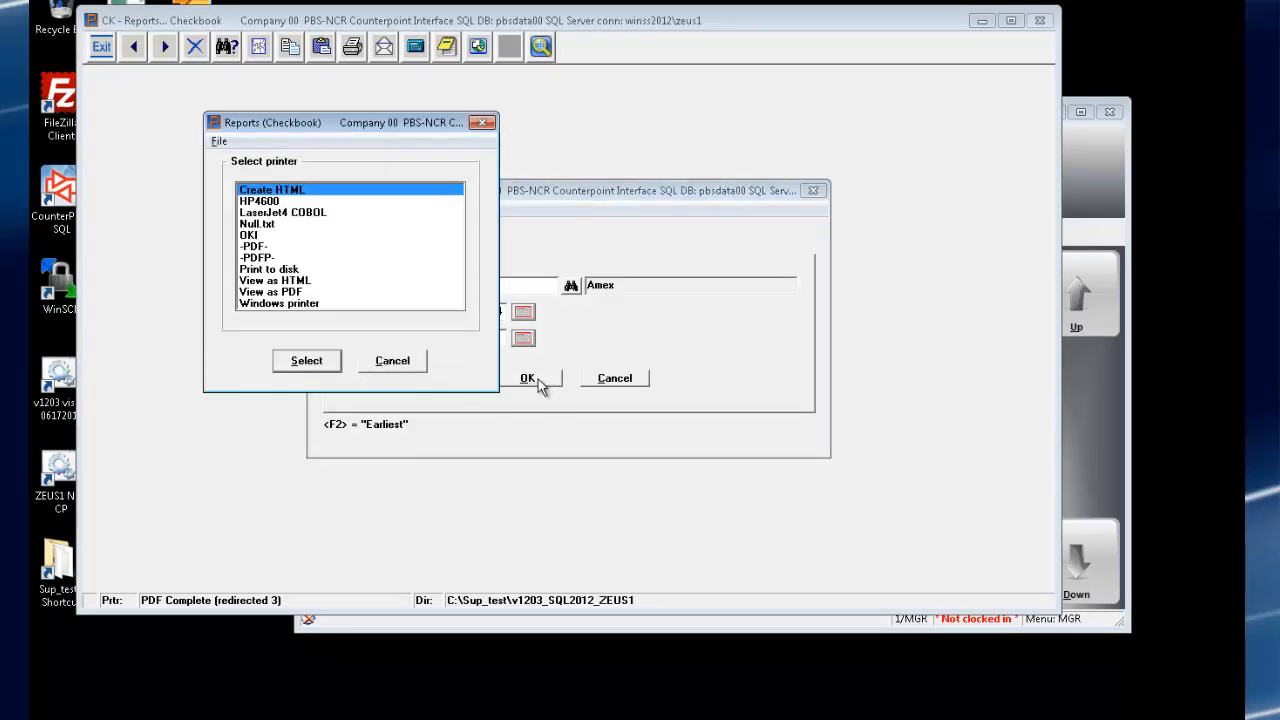
{"action": "left_click", "coordinate": [302, 291]}
{"action": "left_click", "coordinate": [312, 362]}
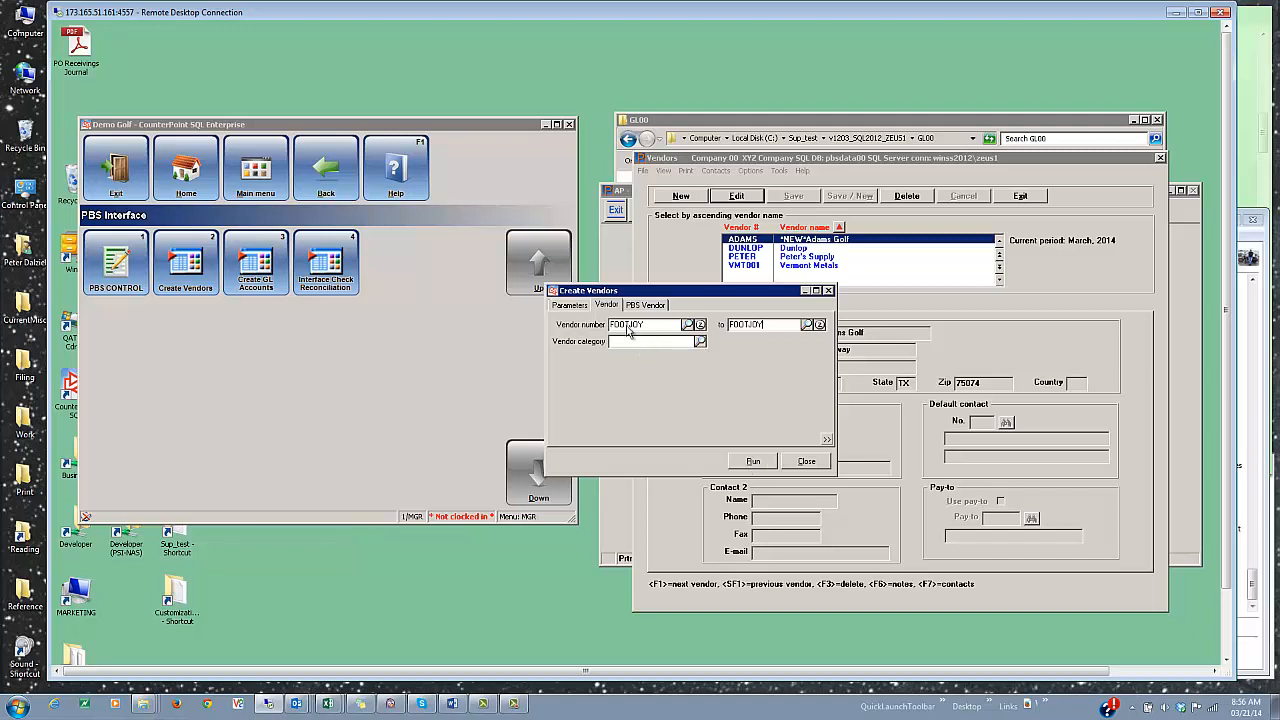
Run Create Vendors for vendor FOOTJOY and reopen the A/P vendor list in PBS.
{"action": "left_click", "coordinate": [753, 462]}
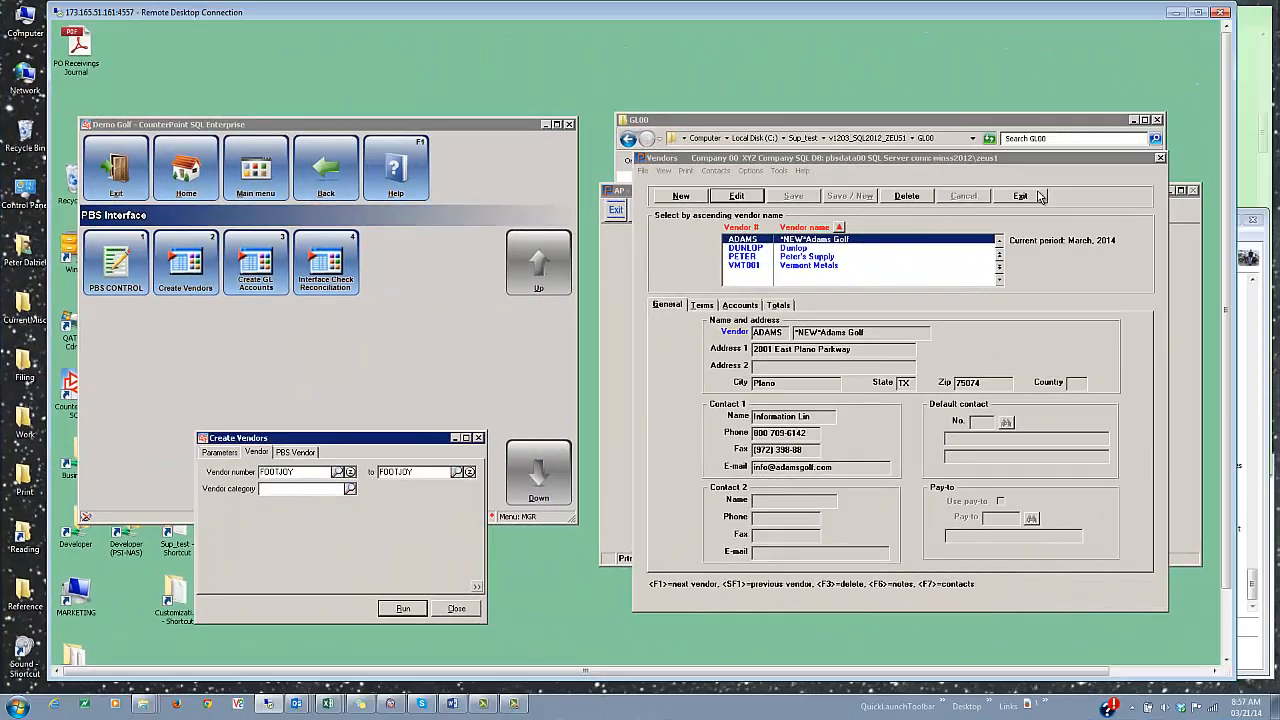
{"action": "left_click", "coordinate": [1039, 194]}
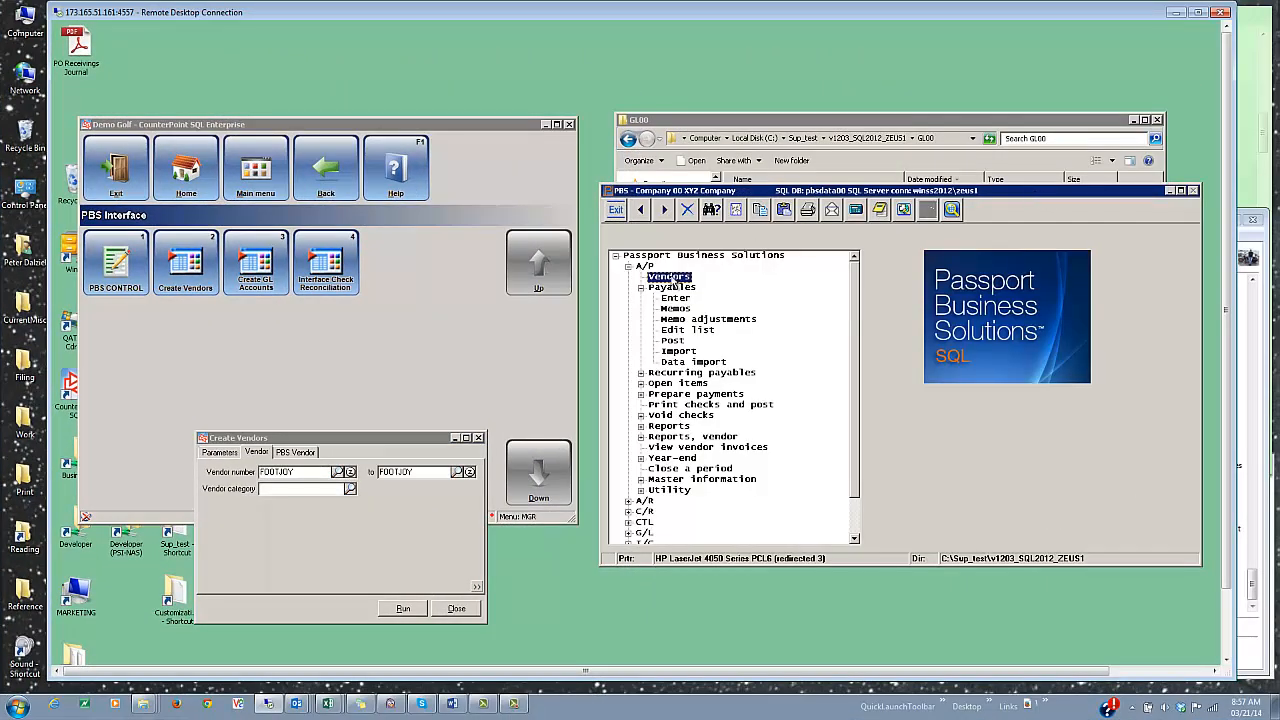
{"action": "double_click", "coordinate": [670, 277]}
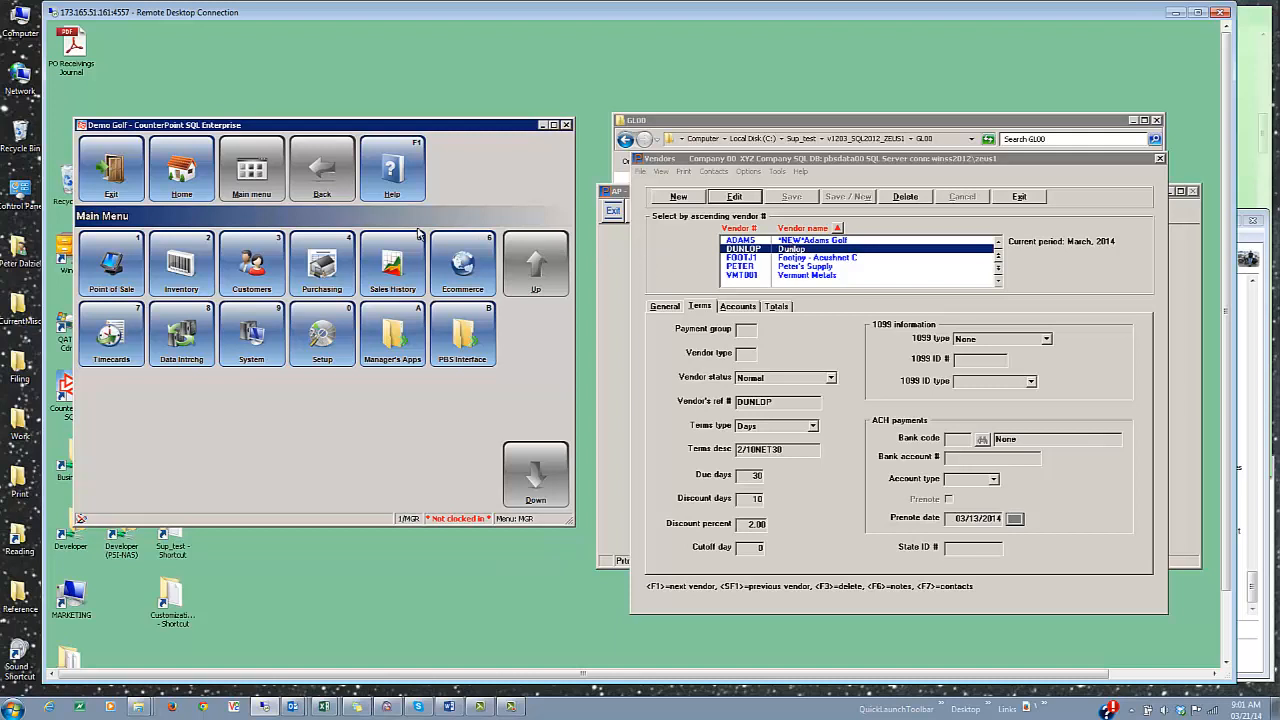
Open Voucher Receivings in CounterPoint's system accounting area and filter it to vendor CALLAWAY at the MAIN location.
{"action": "left_click", "coordinate": [251, 330]}
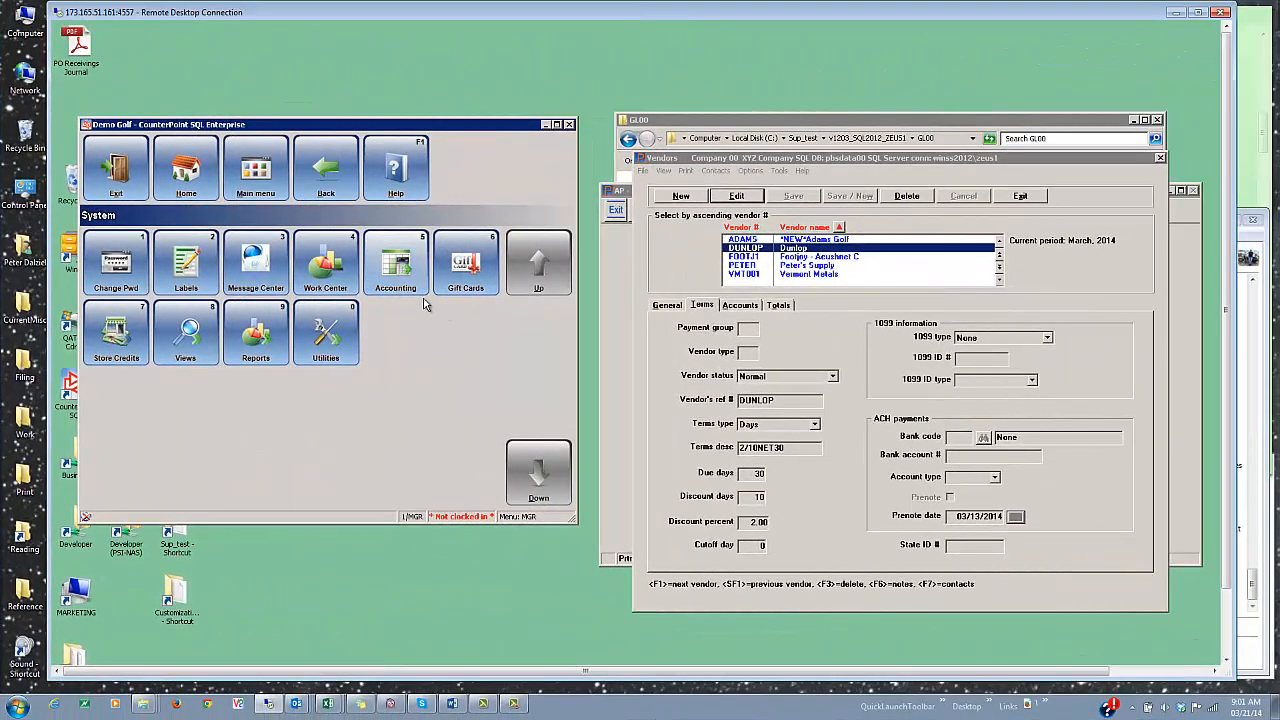
{"action": "left_click", "coordinate": [400, 268]}
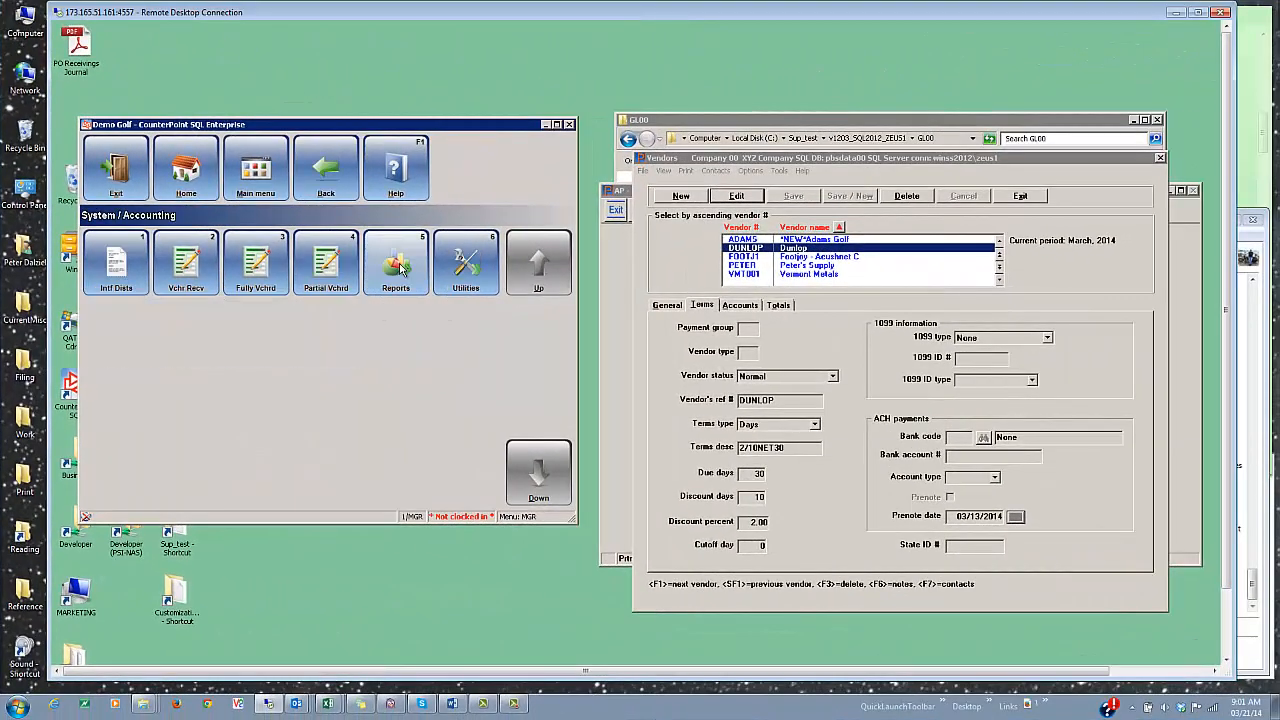
{"action": "left_click", "coordinate": [186, 264]}
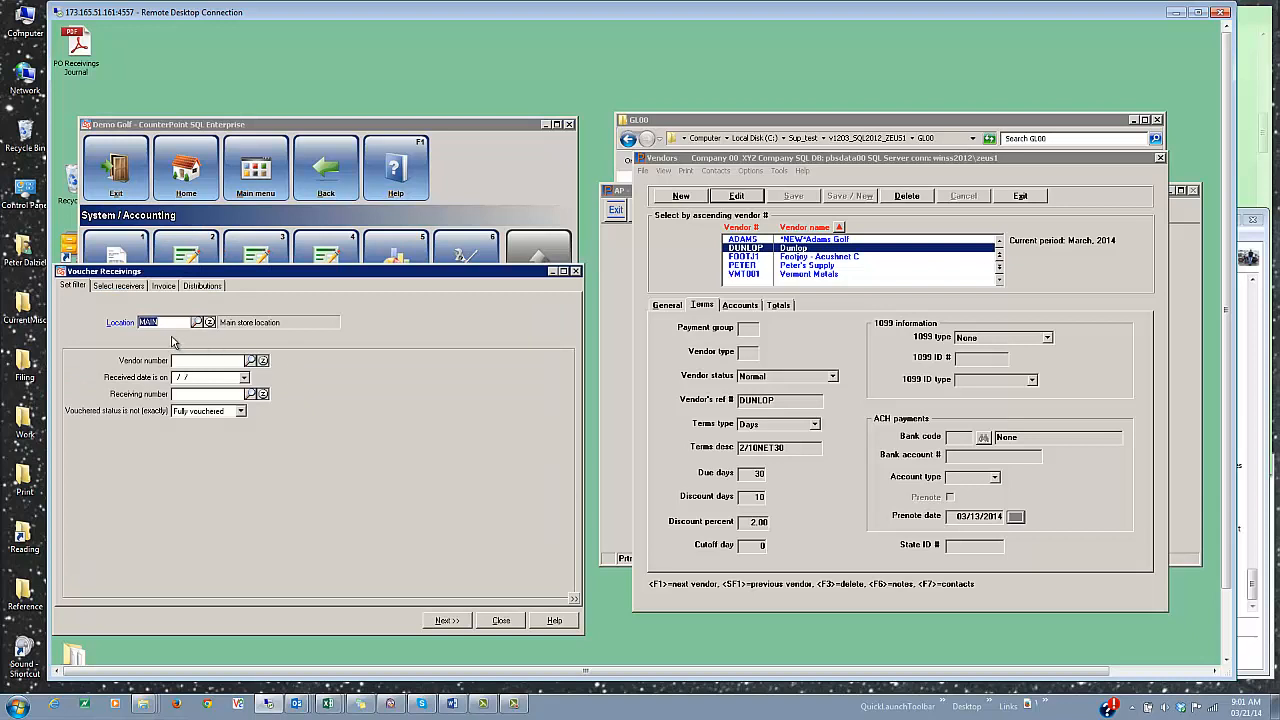
{"action": "left_click", "coordinate": [251, 361]}
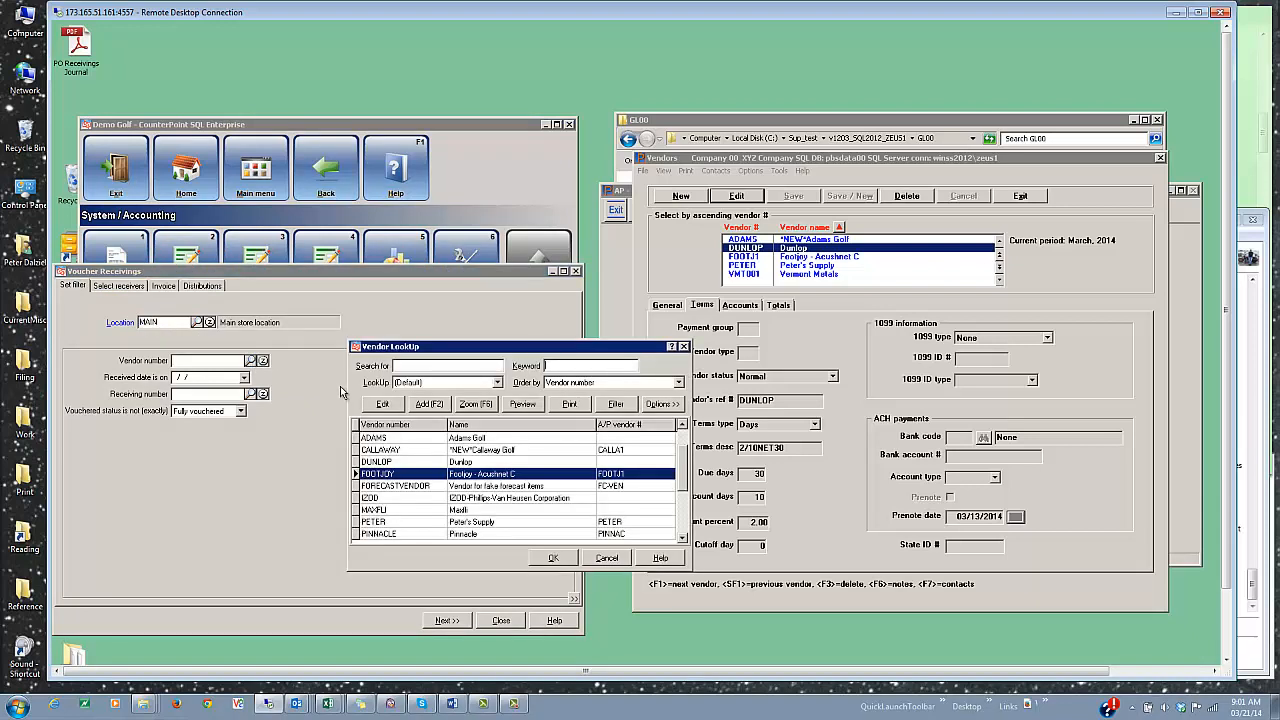
{"action": "left_click", "coordinate": [399, 450]}
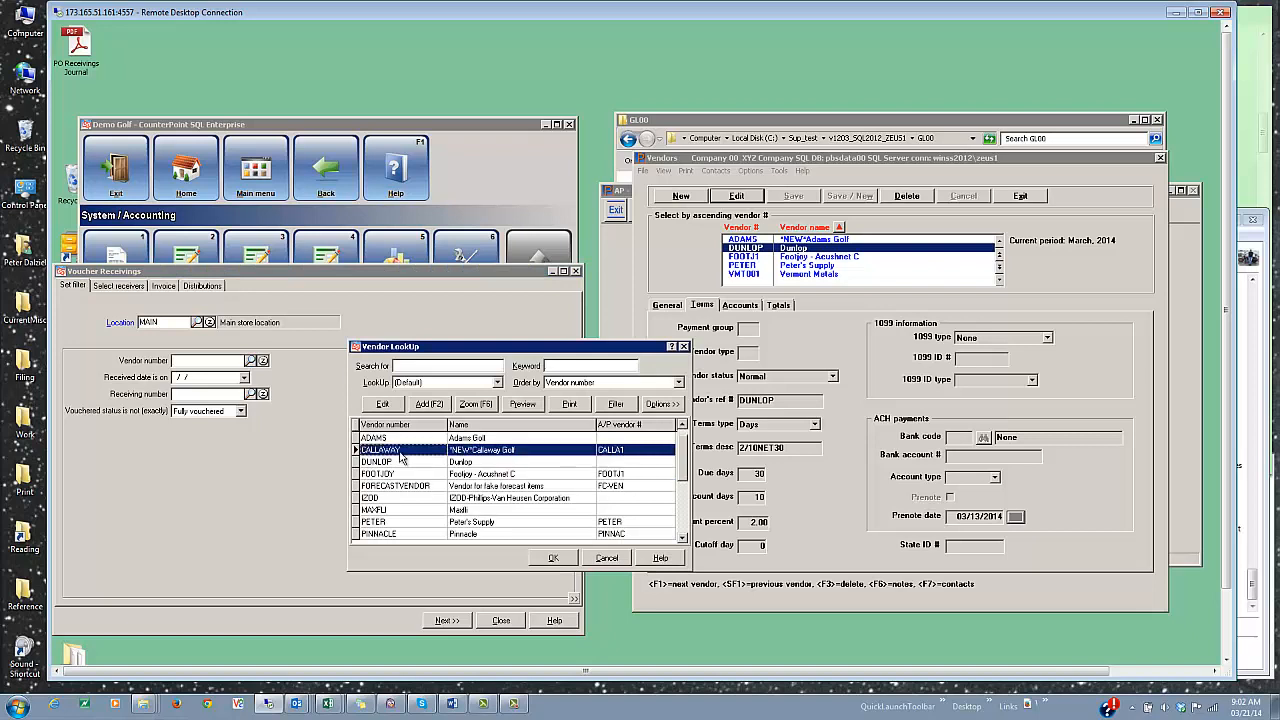
{"action": "left_click", "coordinate": [560, 561]}
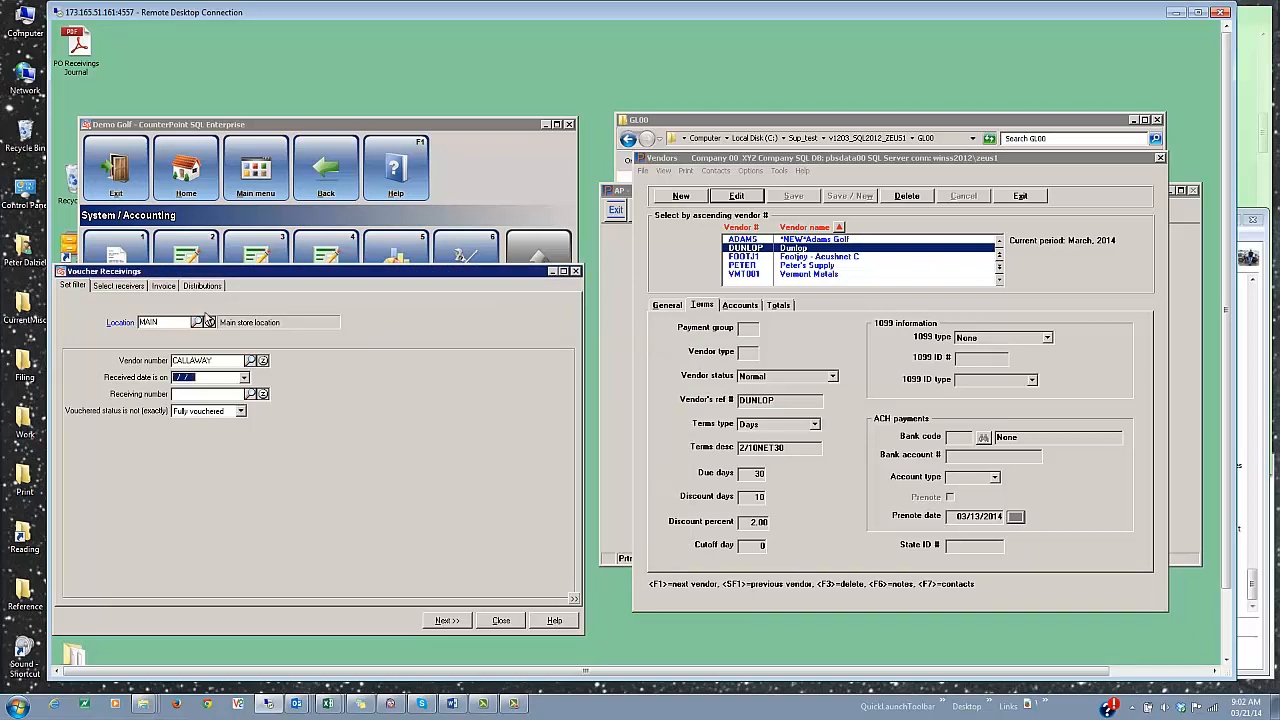
Select the Callaway Golf receivers dated 7/21/2004 and 9/18/2005 for vouchering.
{"action": "left_click", "coordinate": [130, 287]}
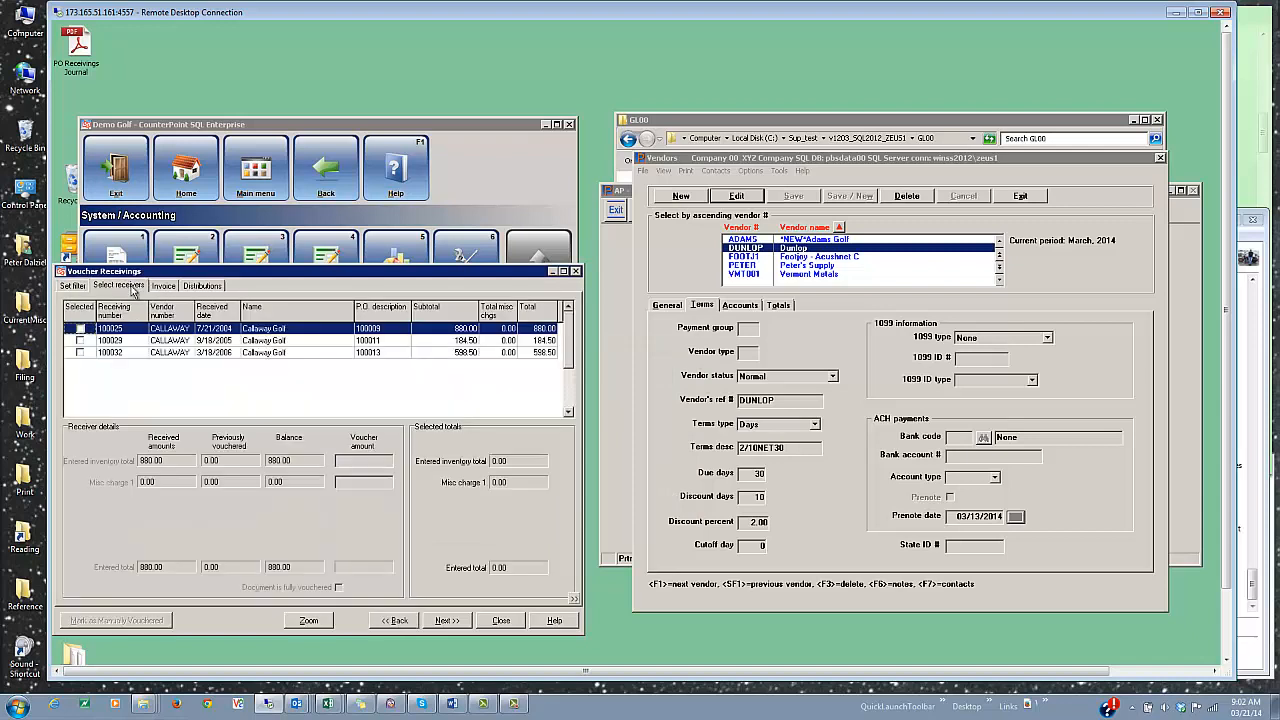
{"action": "left_click", "coordinate": [81, 329]}
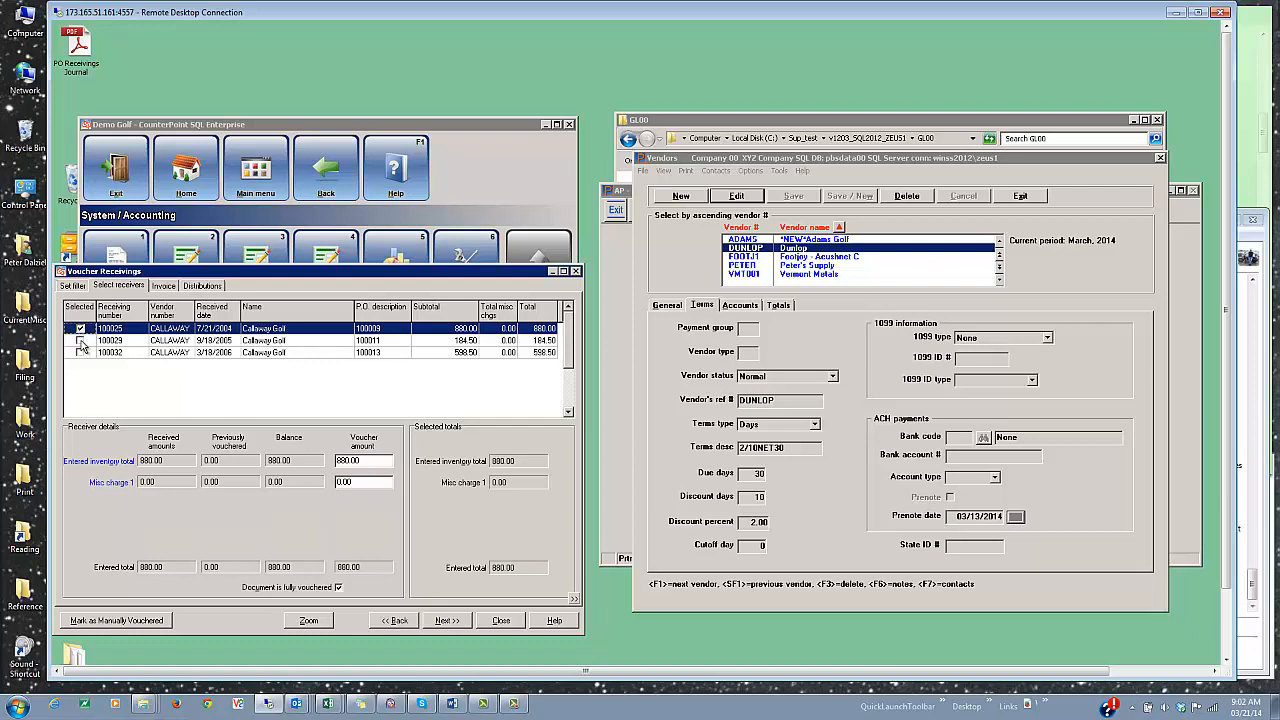
{"action": "left_click", "coordinate": [81, 341]}
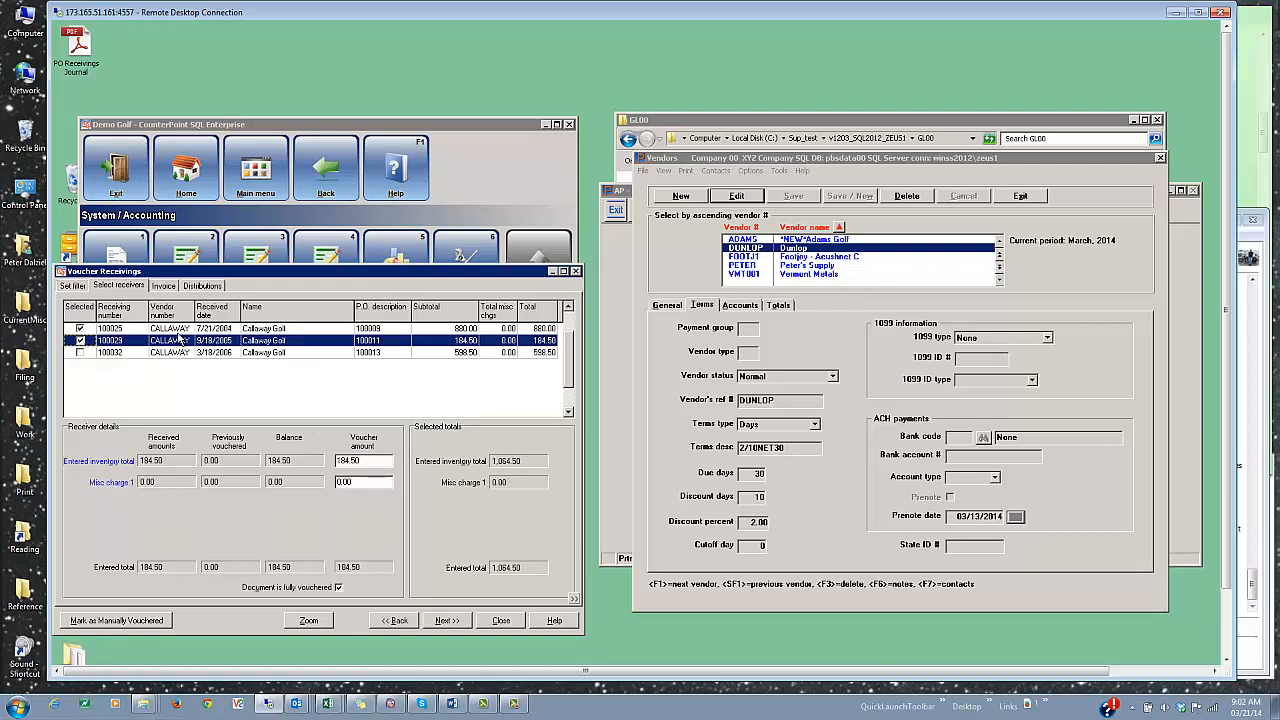
Enter invoice number CA5555 dated 3/21/2014 on the invoice details of the Callaway voucher.
{"action": "left_click", "coordinate": [164, 286]}
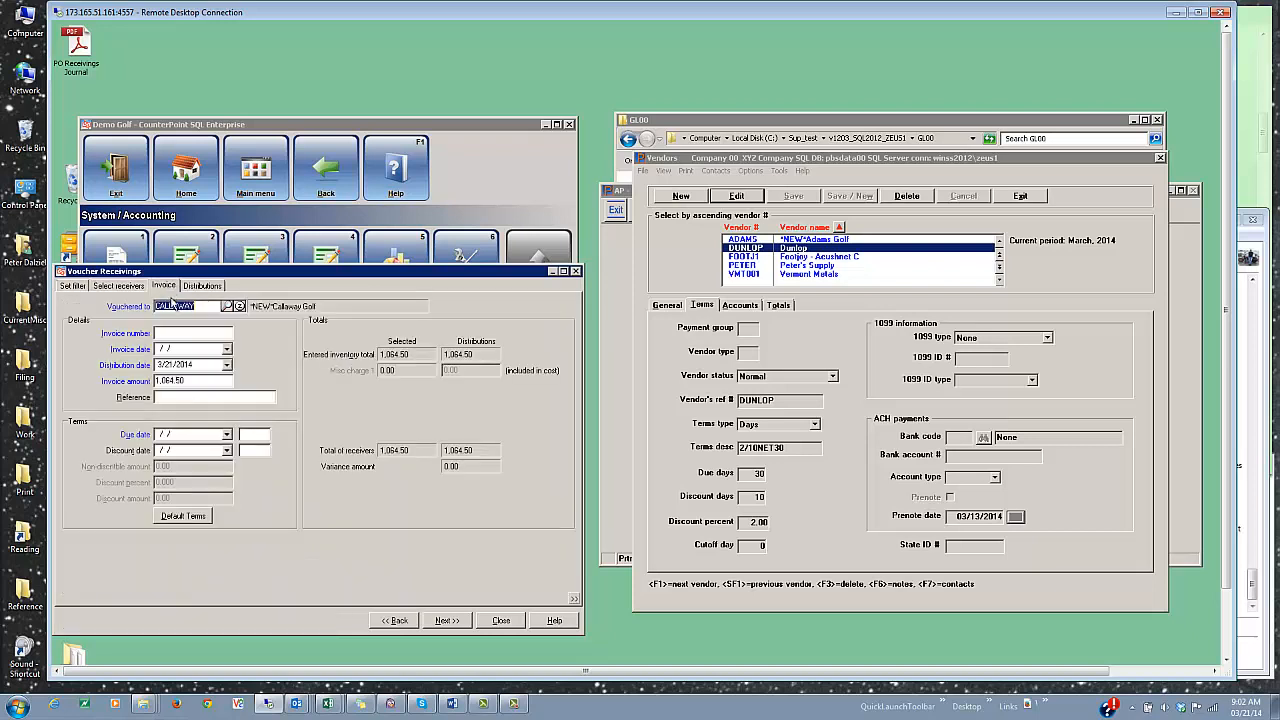
{"action": "left_click", "coordinate": [188, 336]}
{"action": "type", "text": "CA5555"}
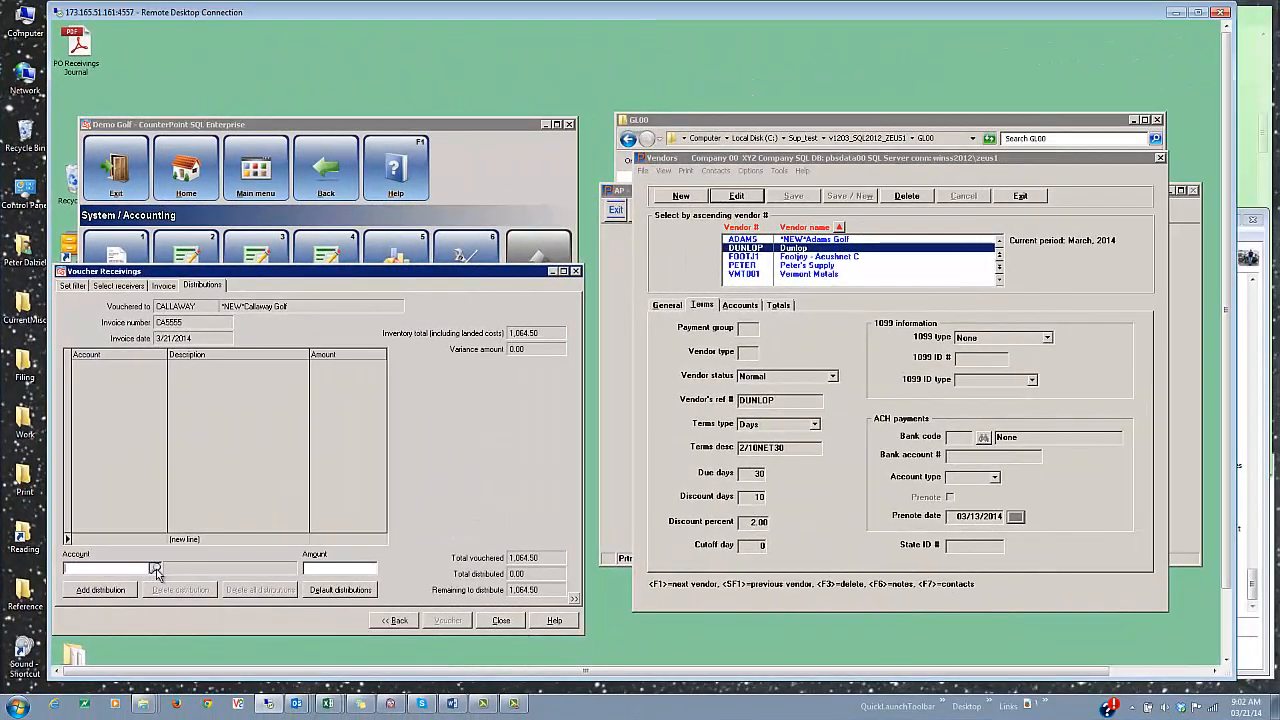
Distribute 1064.50 to account 5030-00 Inventory adjustments and voucher the selected Callaway receivings.
{"action": "left_click", "coordinate": [155, 568]}
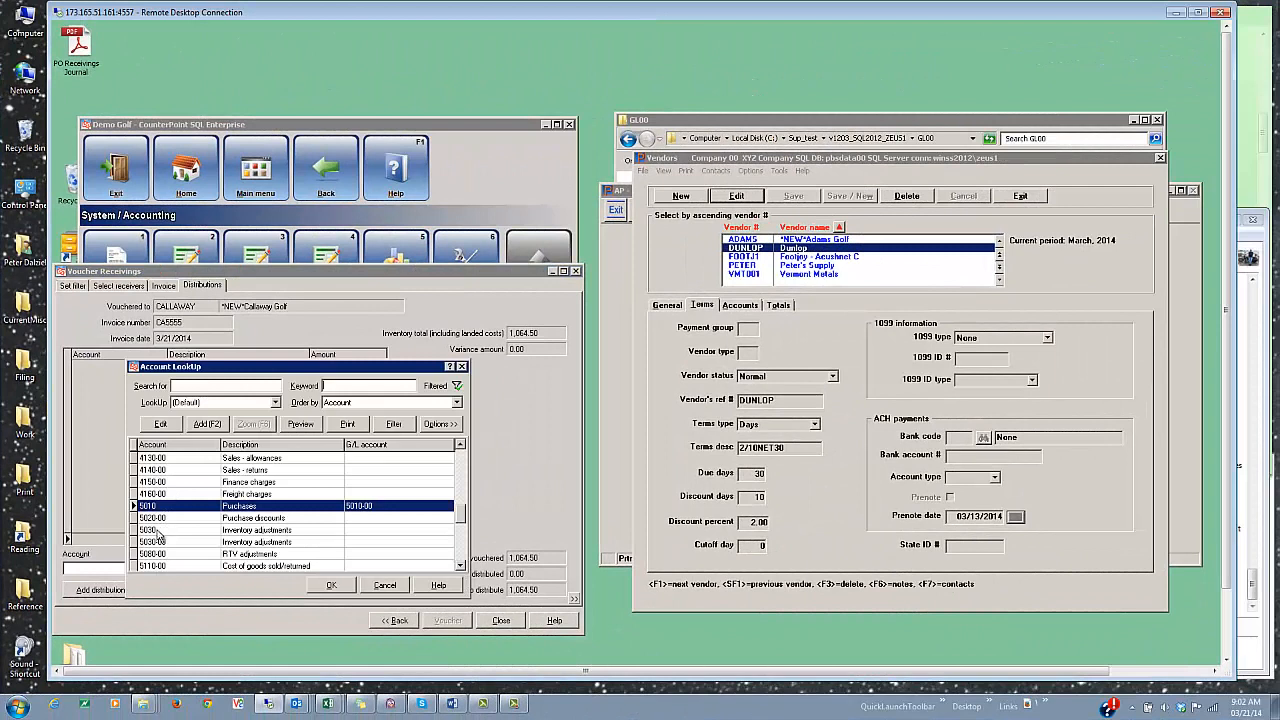
{"action": "left_click", "coordinate": [157, 540]}
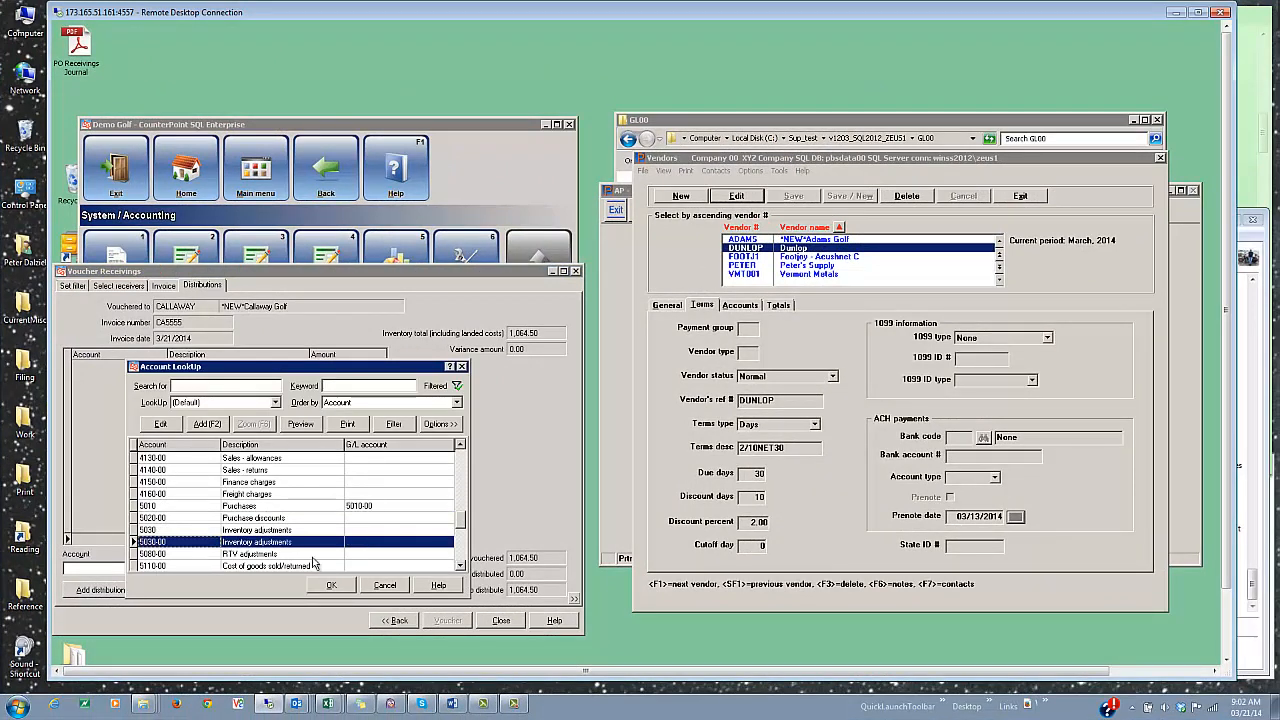
{"action": "left_click", "coordinate": [332, 585]}
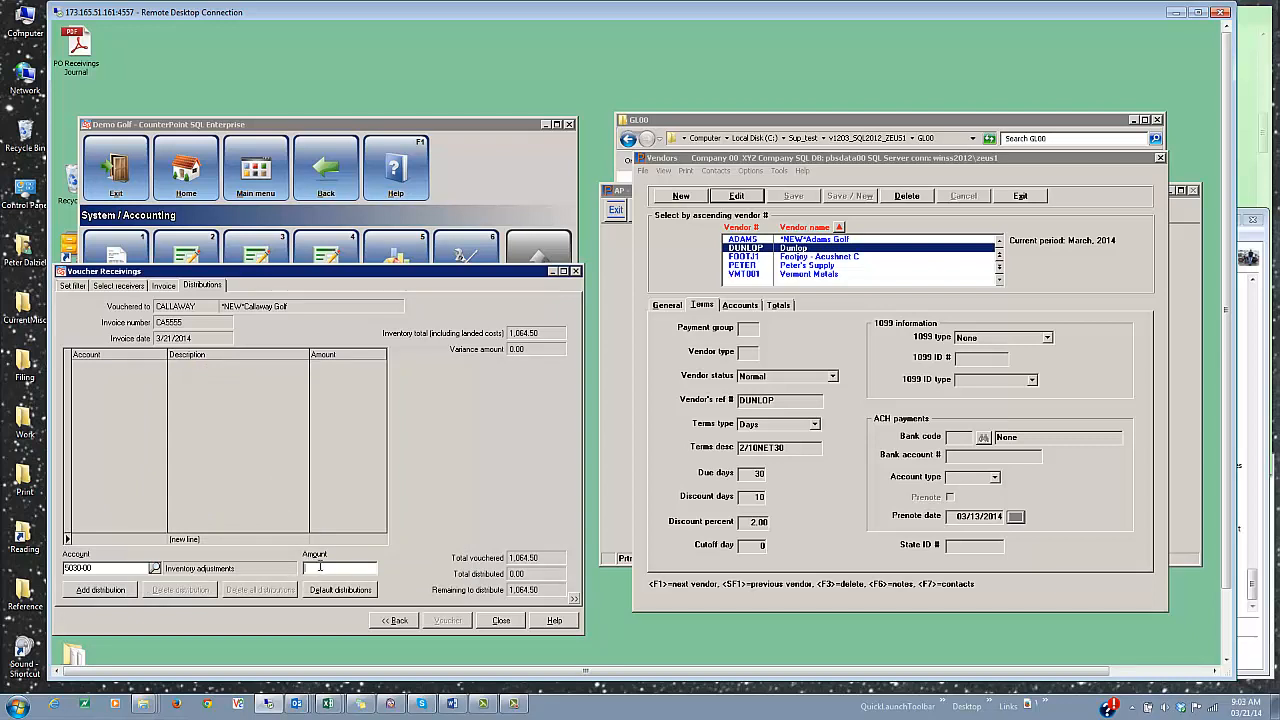
{"action": "type", "text": "1064.5"}
{"action": "key", "text": "Return"}
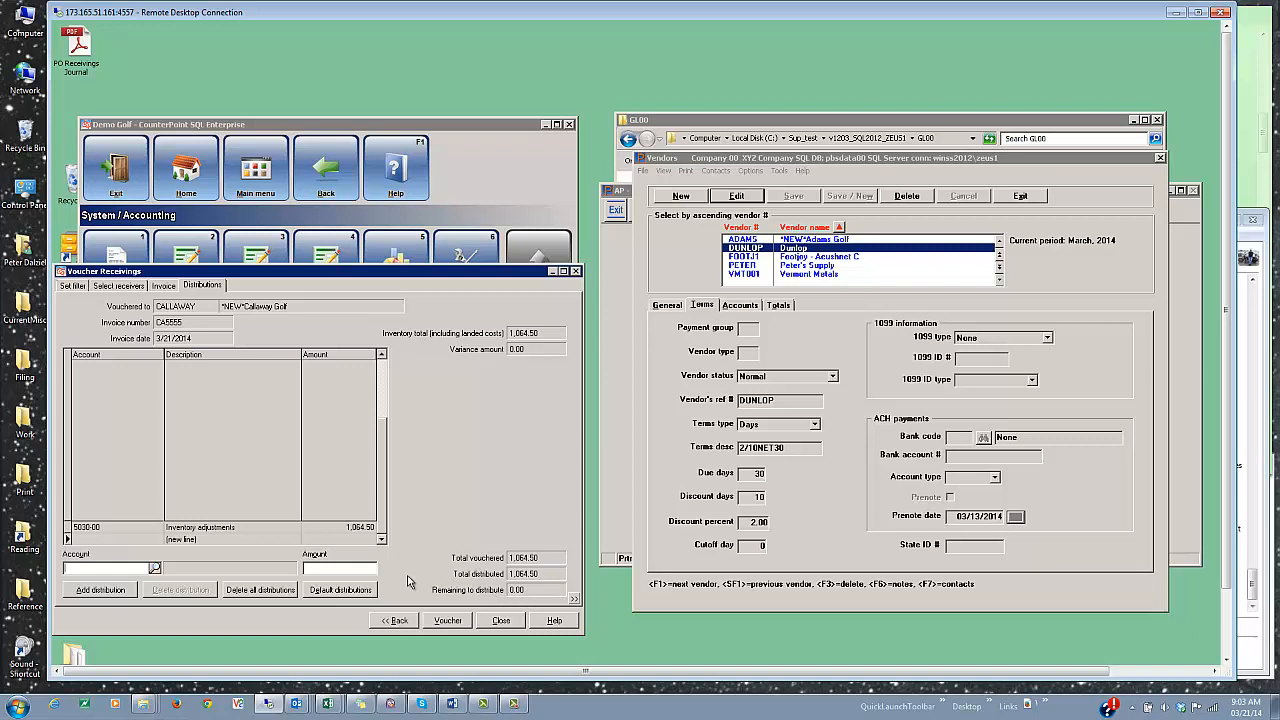
{"action": "left_click", "coordinate": [449, 622]}
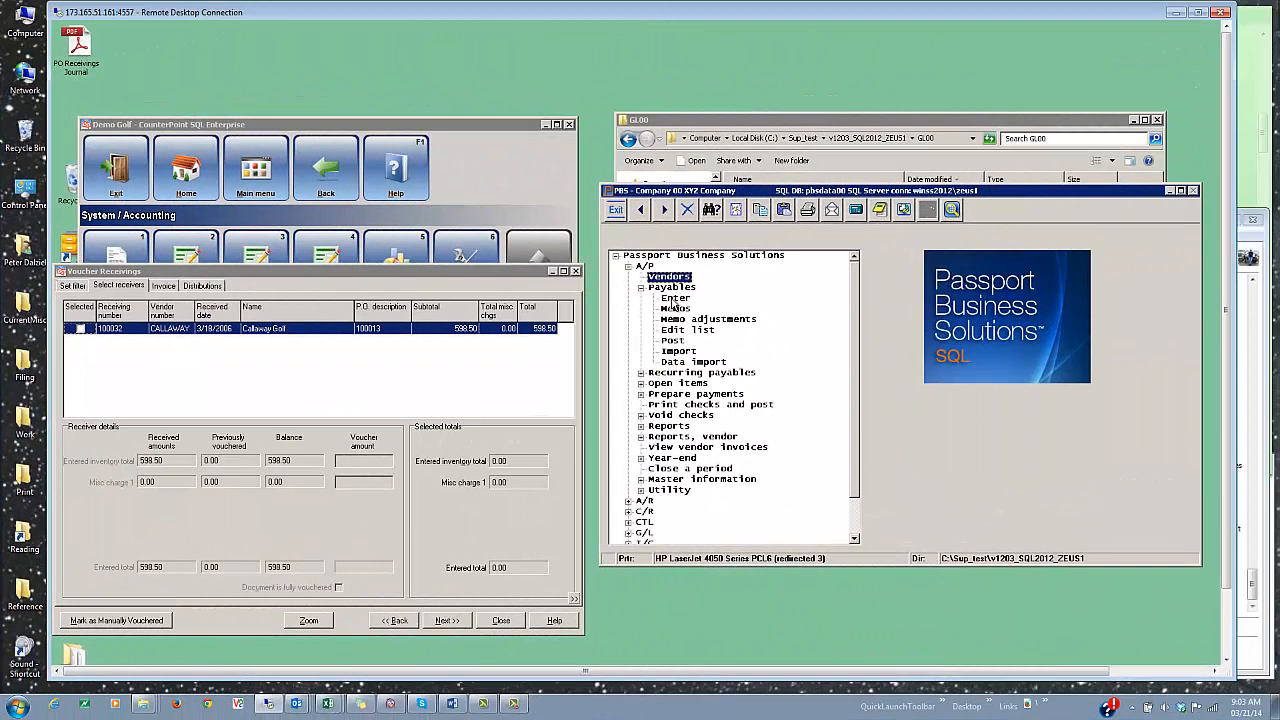
Open A/P payables entry in PBS and import the vouchers, agreeing to continue with vouchers already on file.
{"action": "double_click", "coordinate": [675, 299]}
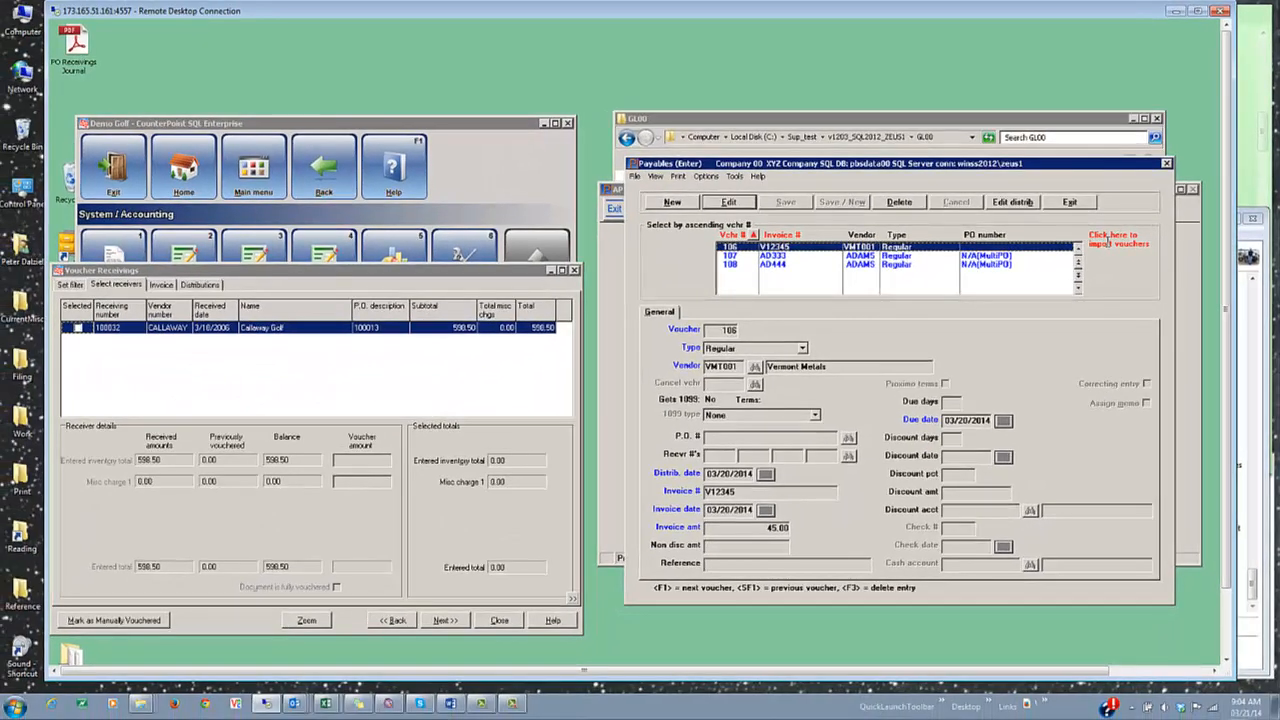
{"action": "left_click", "coordinate": [1113, 240]}
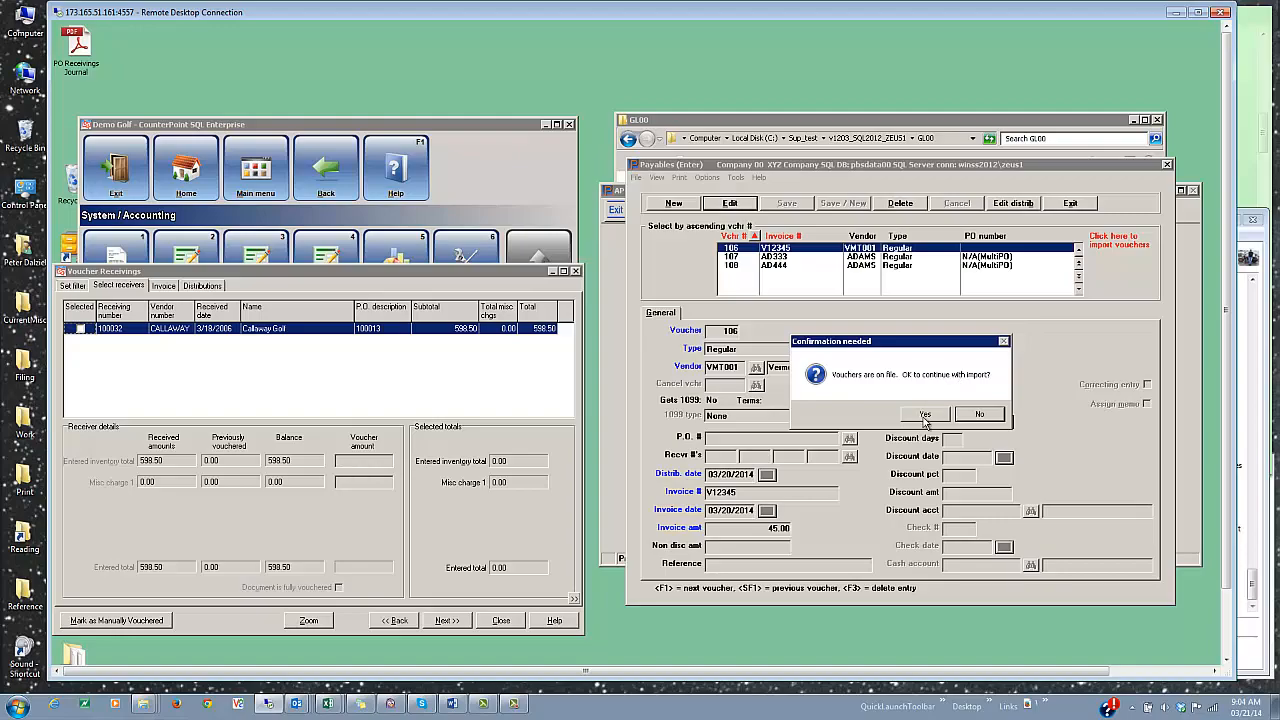
{"action": "left_click", "coordinate": [925, 420]}
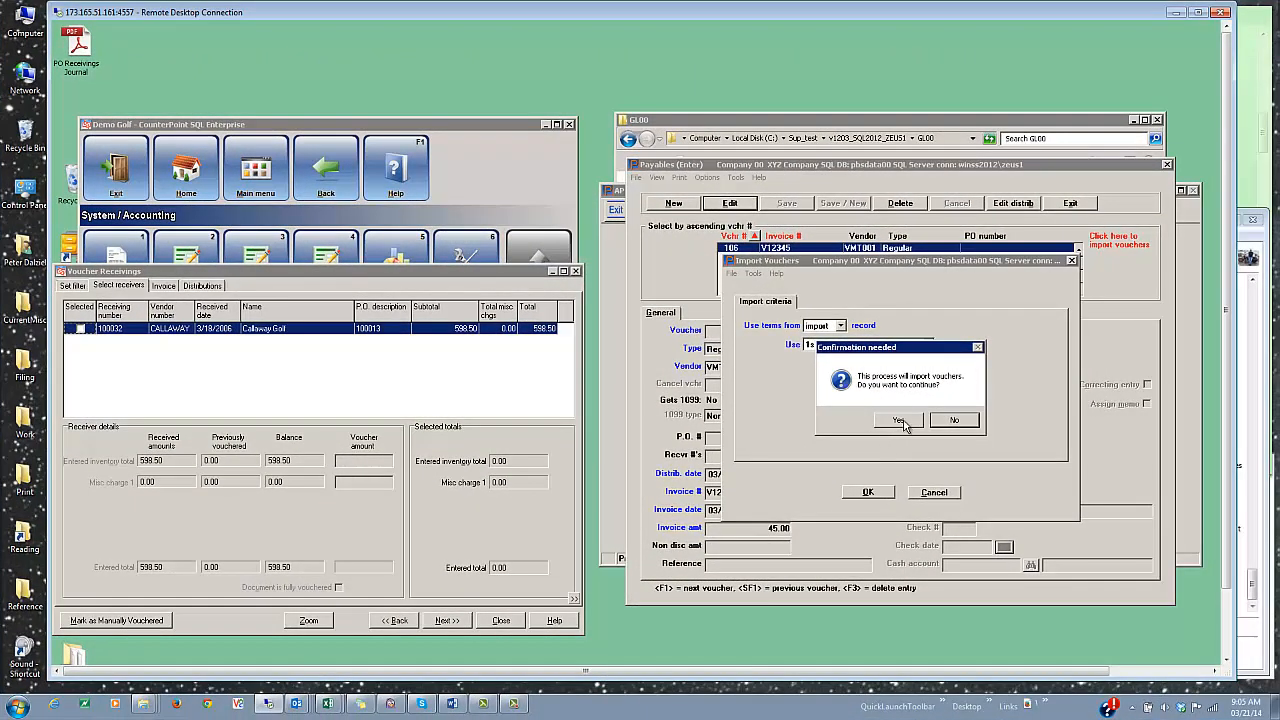
{"action": "left_click", "coordinate": [900, 421]}
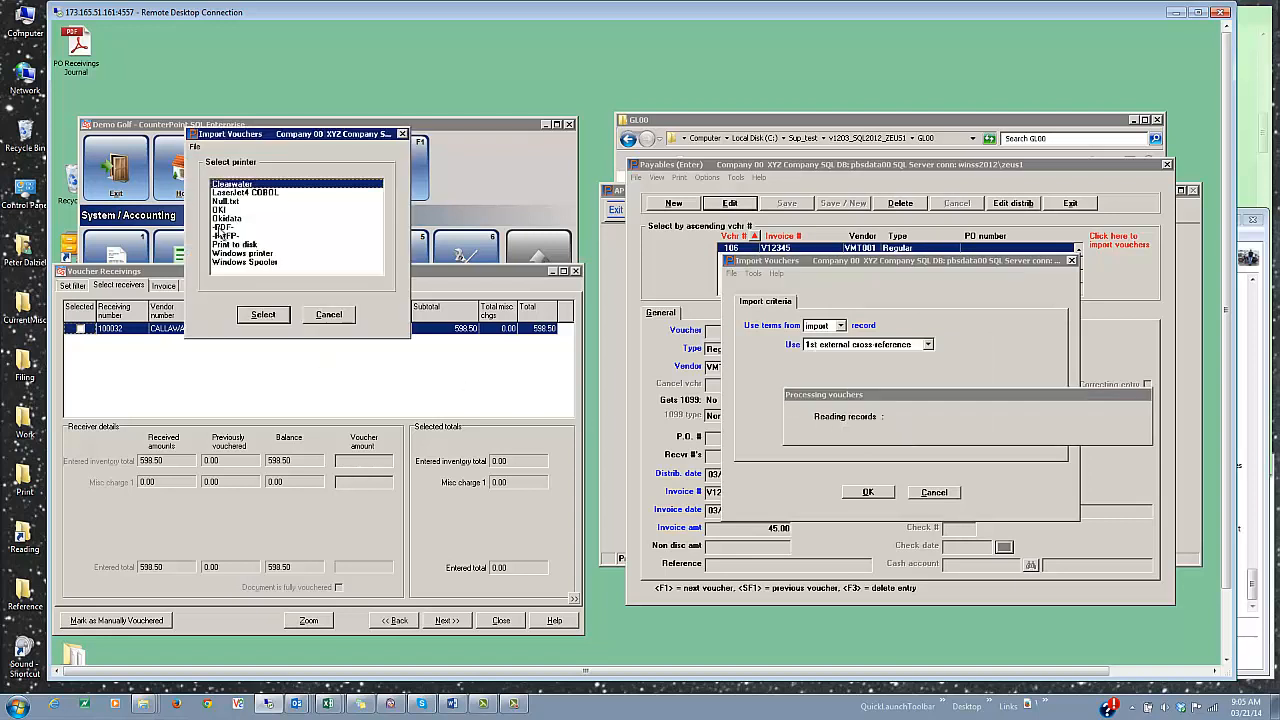
Output the voucher import report as PDF, highlight its purchase order warning line and close the report.
{"action": "left_click", "coordinate": [224, 228]}
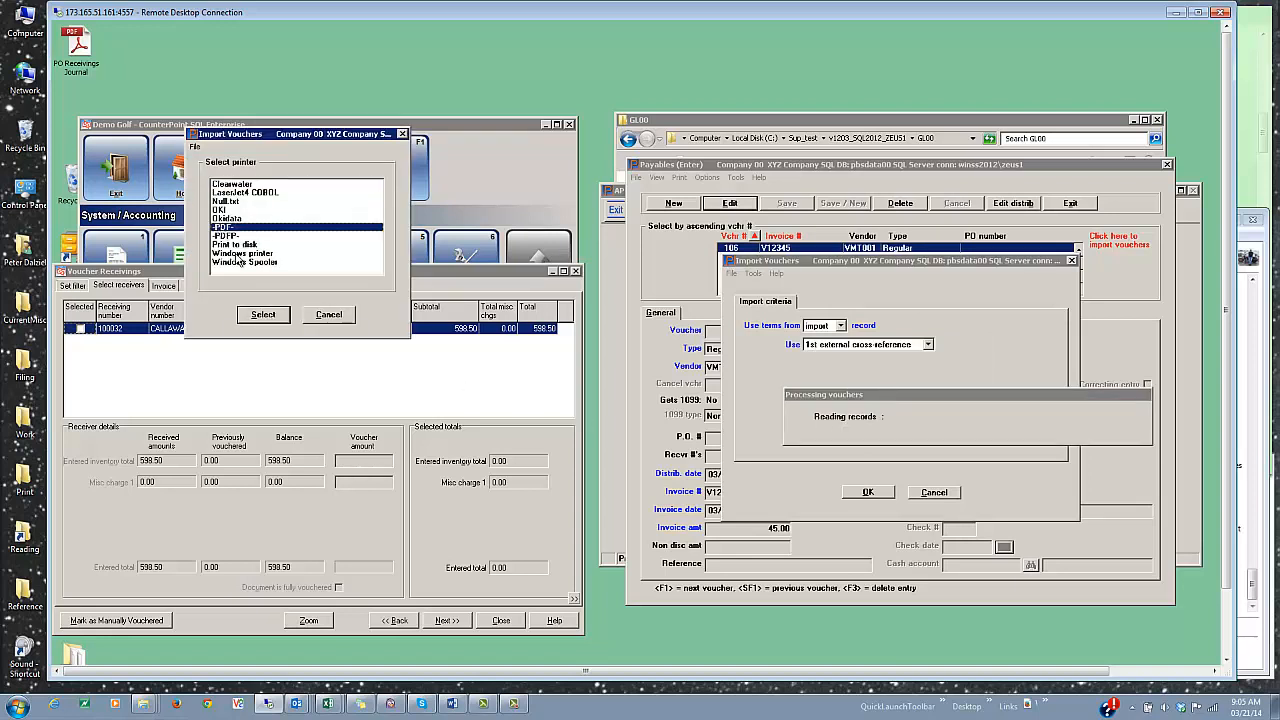
{"action": "left_click", "coordinate": [262, 315]}
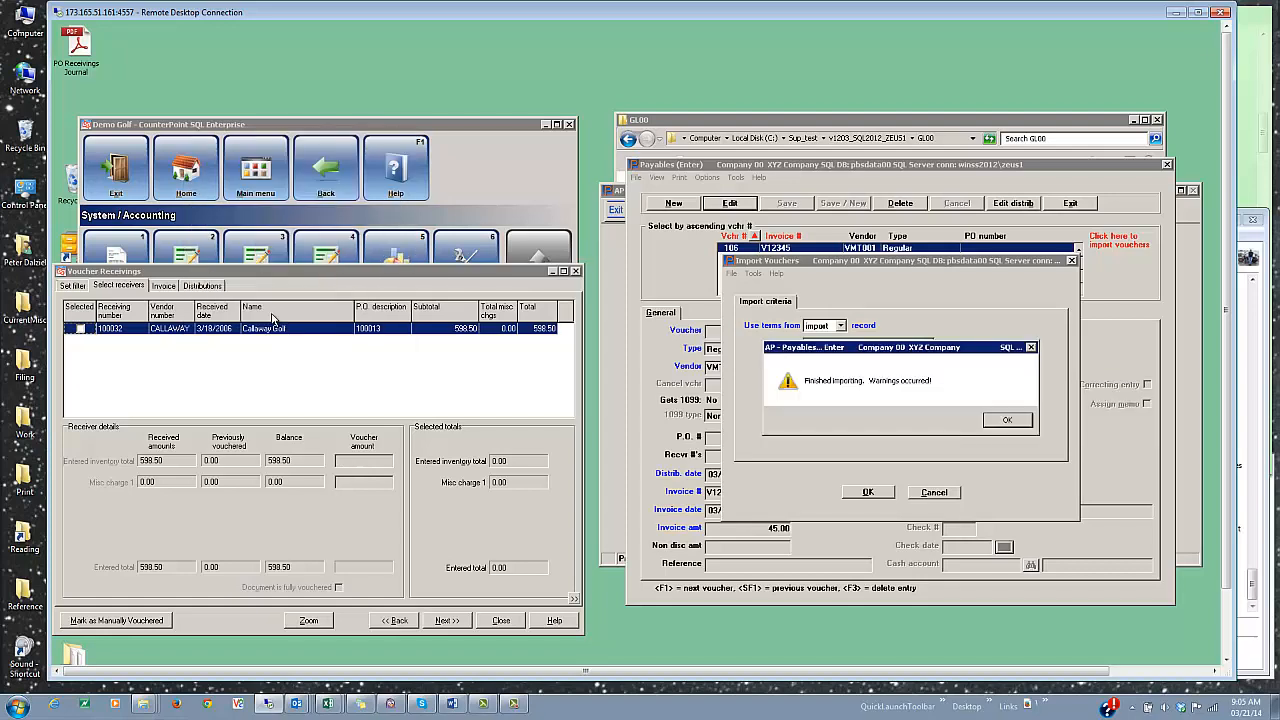
{"action": "left_click", "coordinate": [1008, 423]}
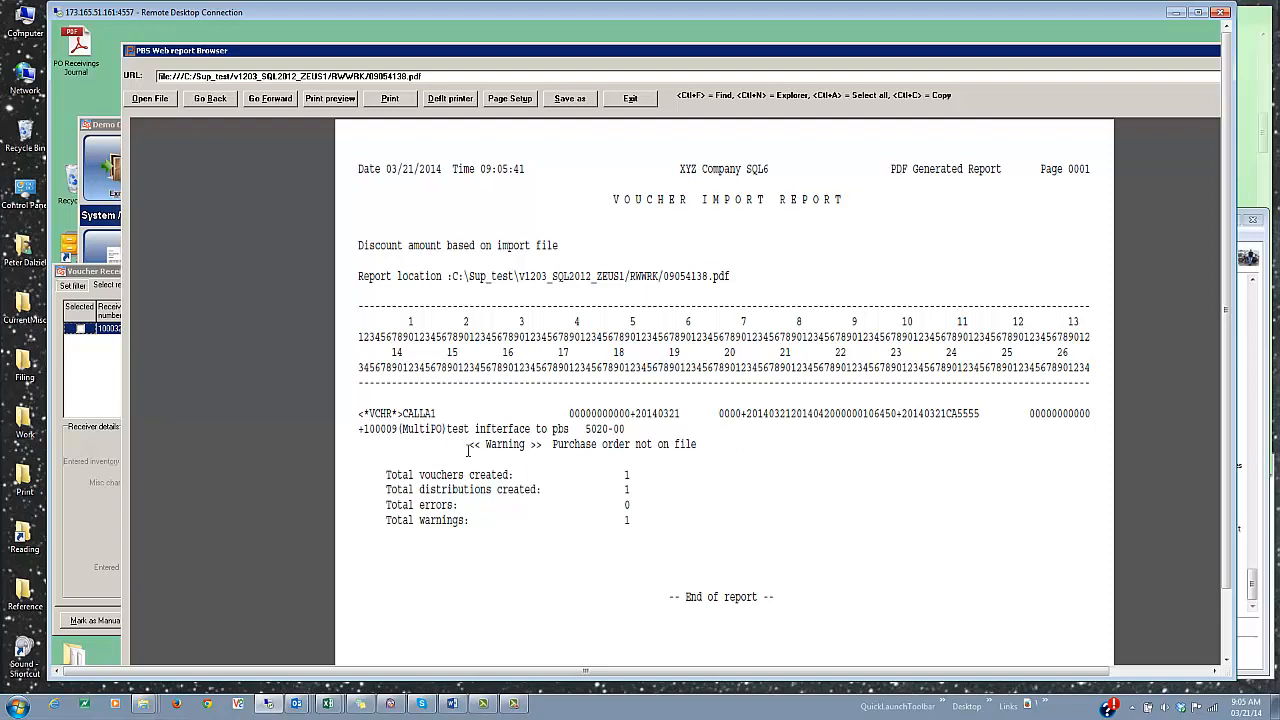
{"action": "left_click_drag", "start_coordinate": [468, 450], "coordinate": [705, 444]}
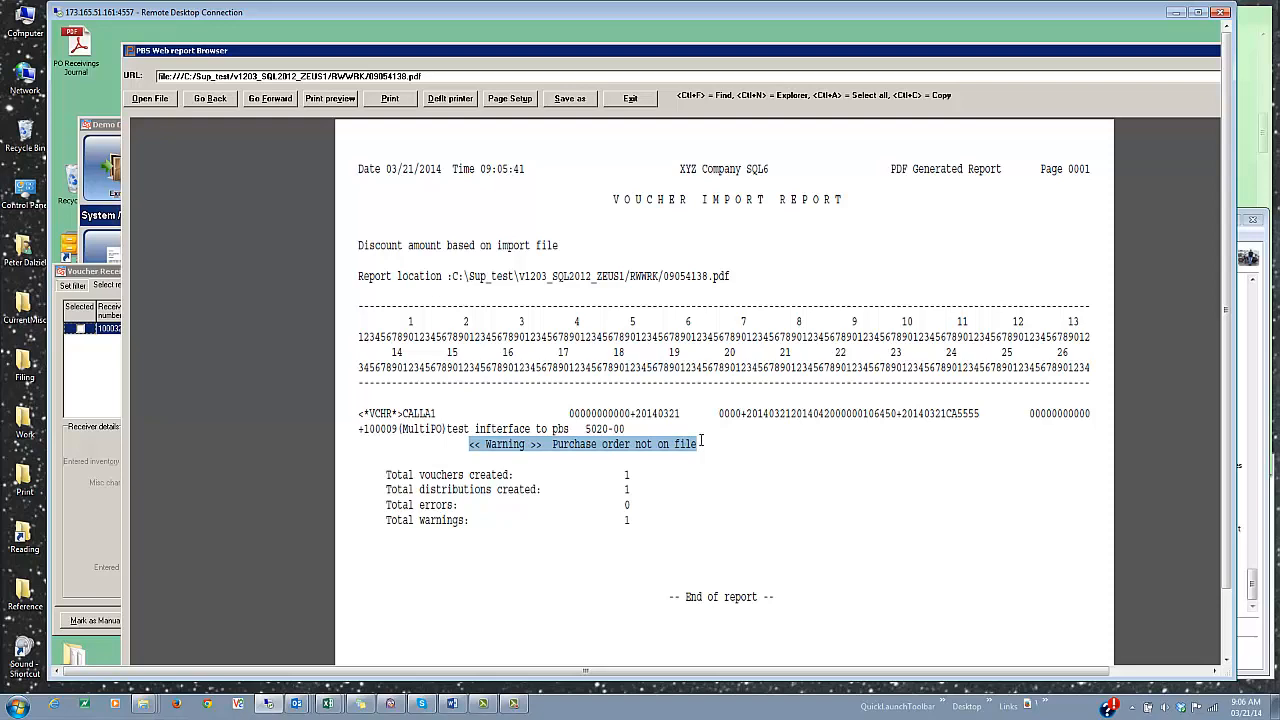
{"action": "left_click", "coordinate": [631, 100]}
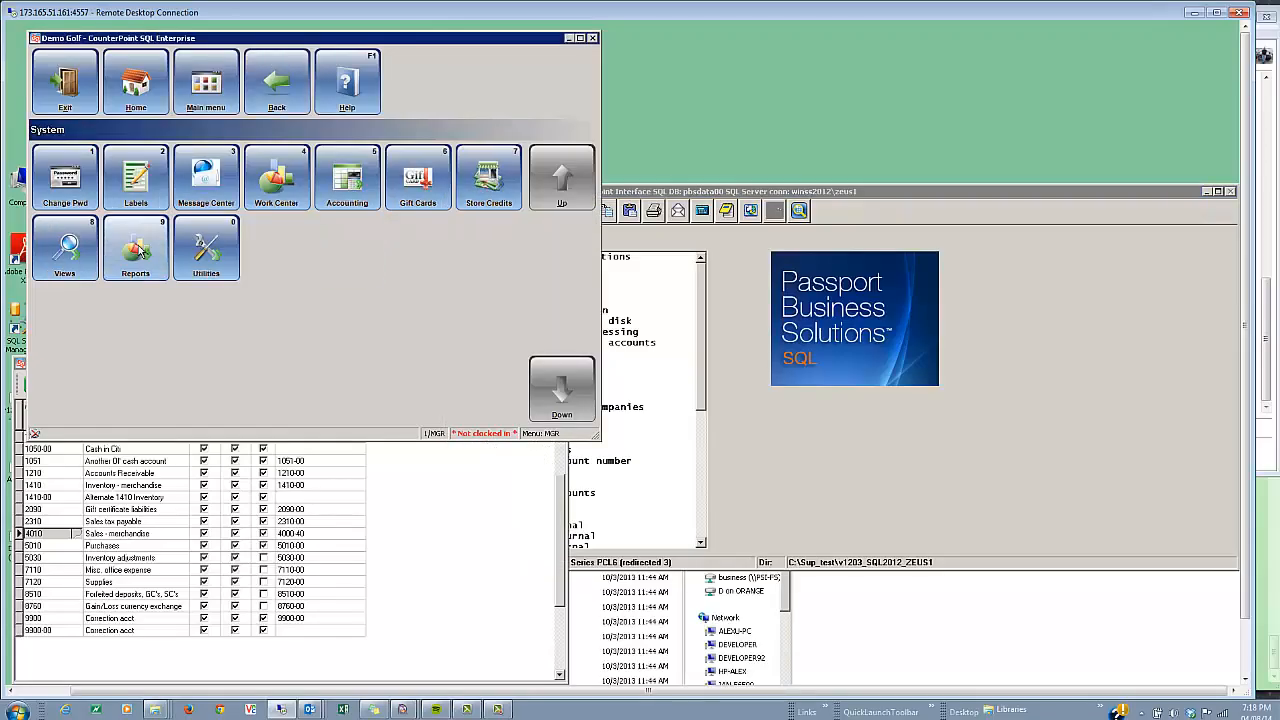
Open Interface Distributions in CounterPoint's system accounting area, then preview and interface the distributions for event number 700211 only.
{"action": "left_click", "coordinate": [347, 190]}
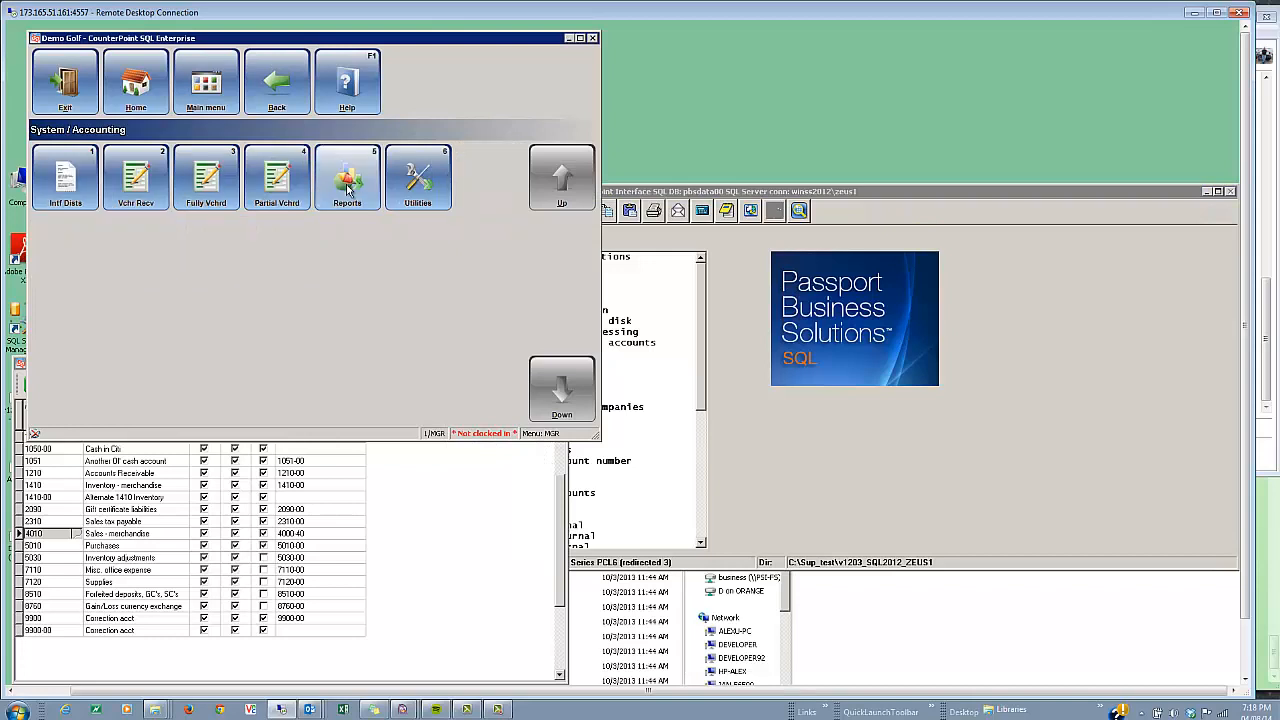
{"action": "left_click", "coordinate": [69, 178]}
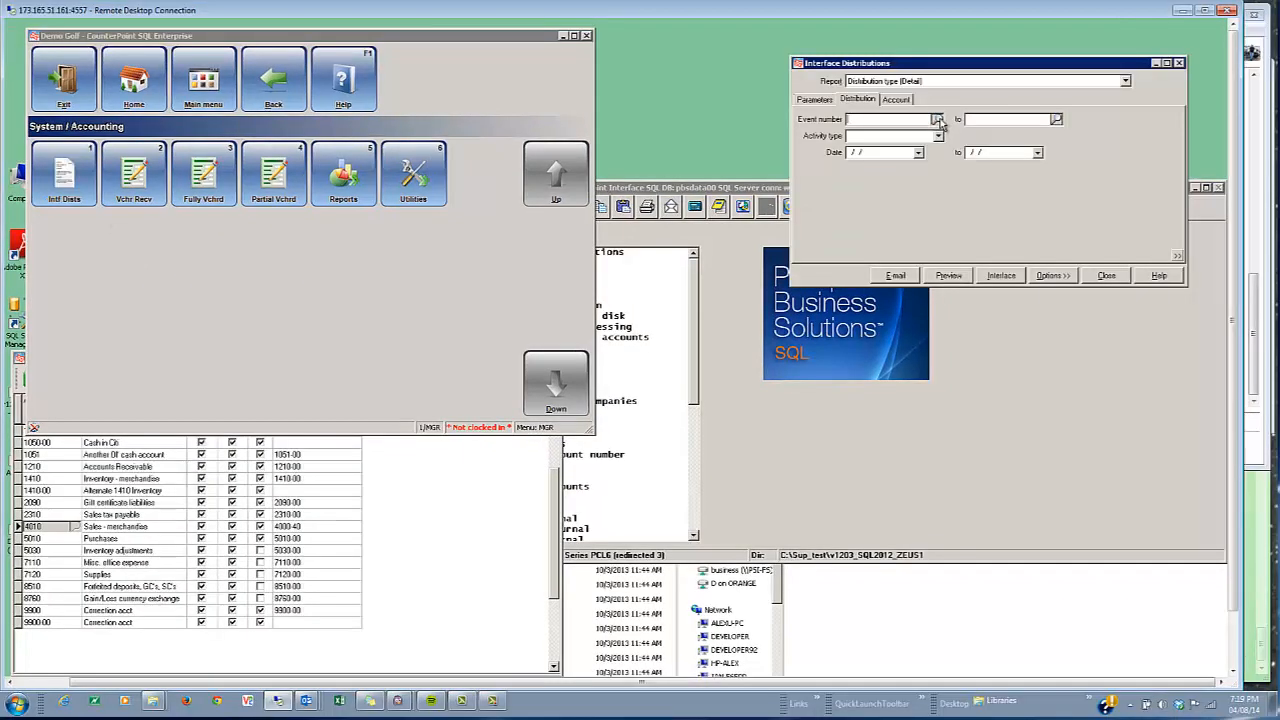
{"action": "left_click", "coordinate": [947, 122]}
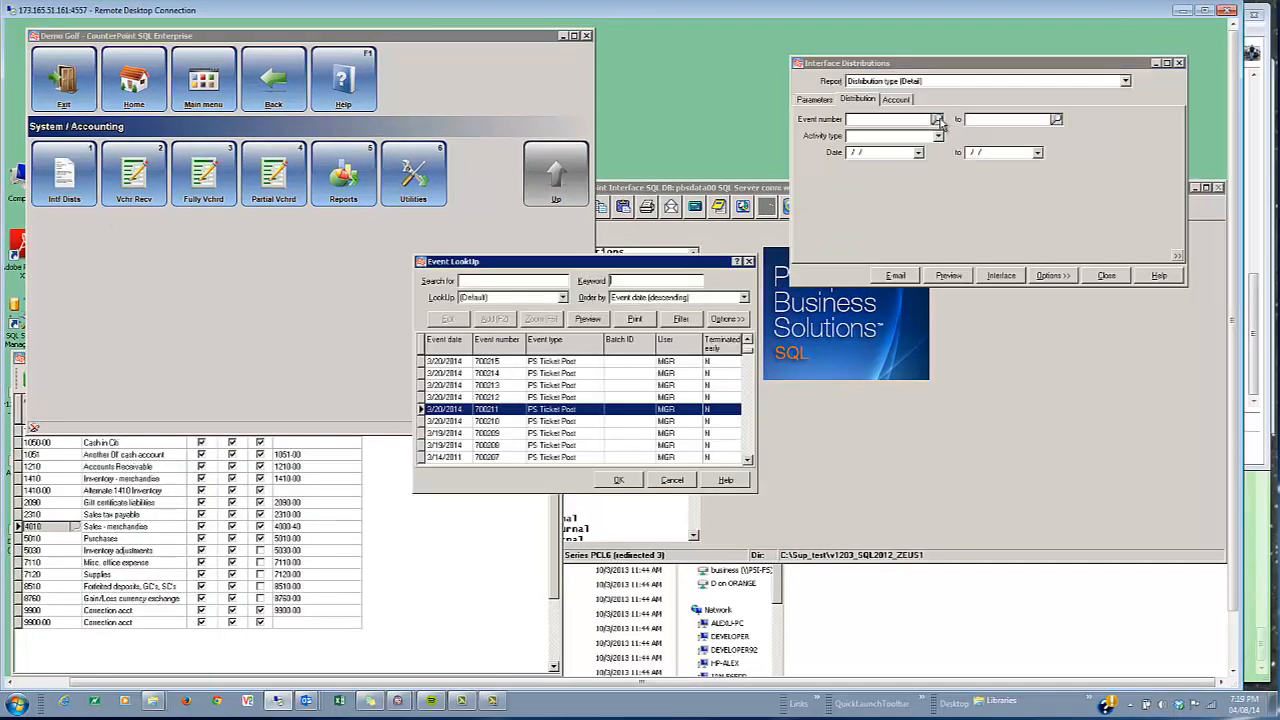
{"action": "double_click", "coordinate": [487, 411]}
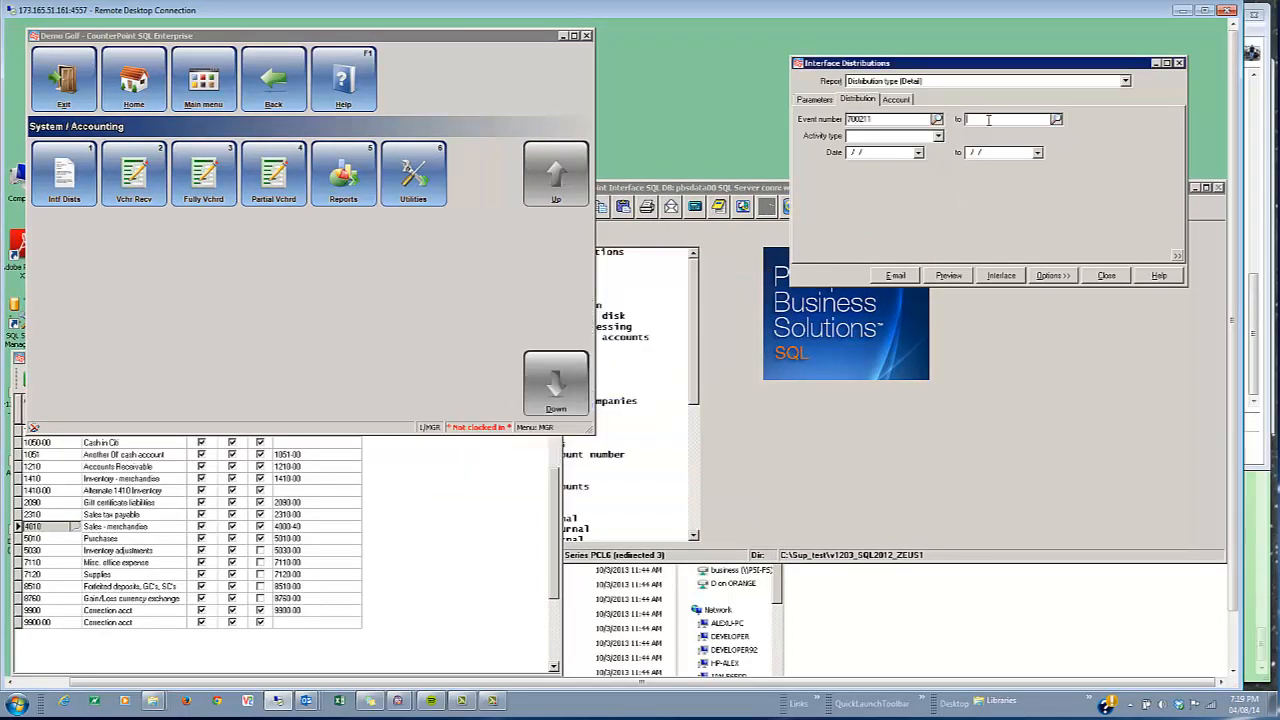
{"action": "type", "text": "700211"}
{"action": "left_click", "coordinate": [948, 275]}
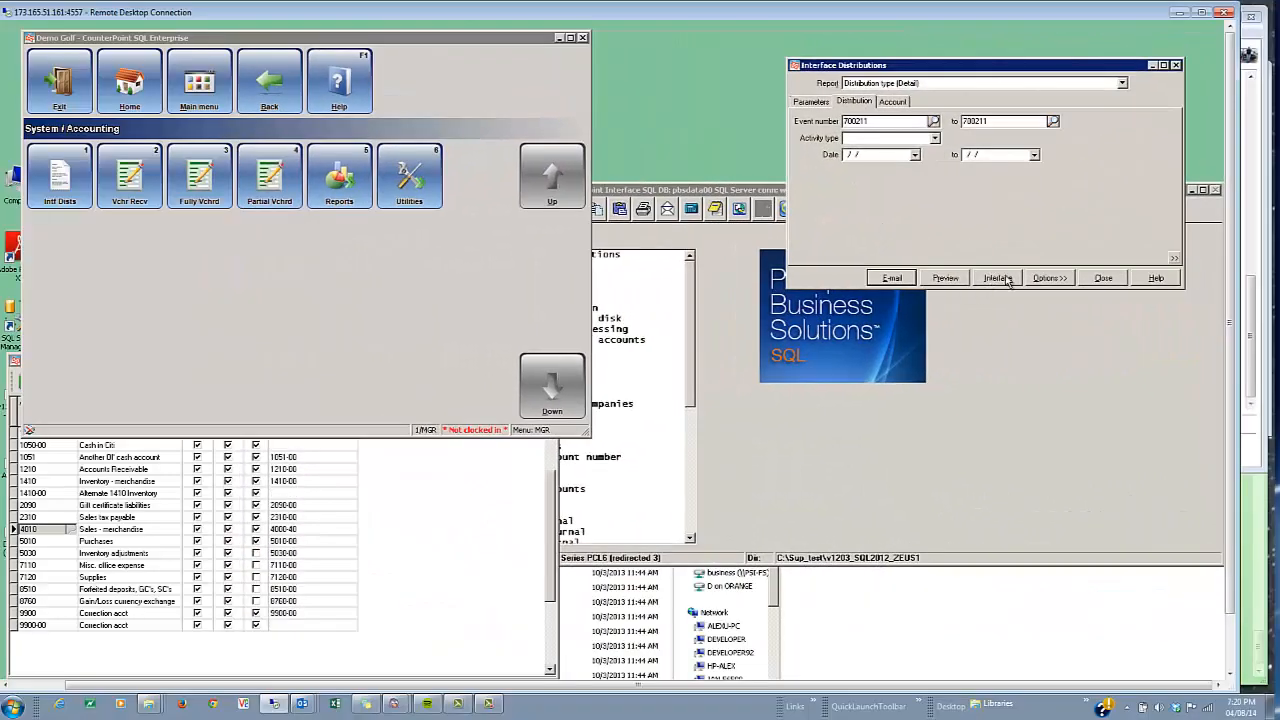
{"action": "left_click", "coordinate": [1005, 279]}
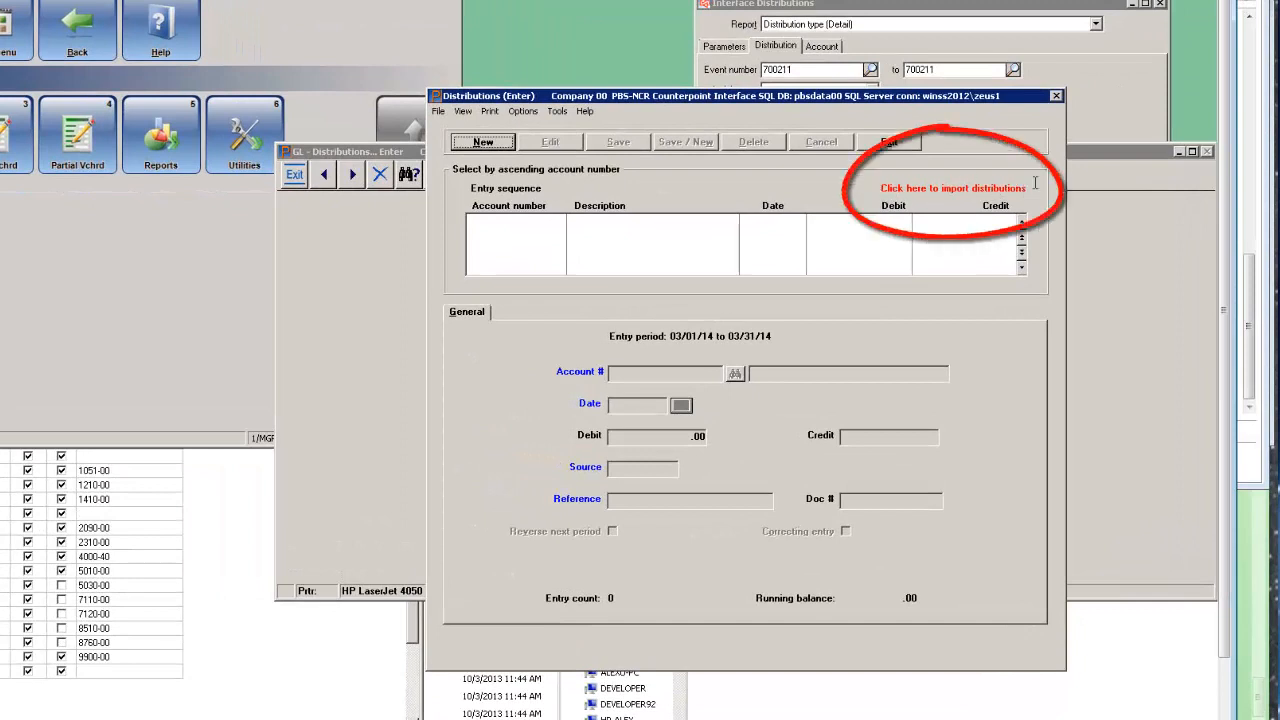
Import the External Cross-reference distributions into G/L with cutoff date 03/31/2014, No compress and the 1st external cross-reference account.
{"action": "left_click", "coordinate": [970, 188]}
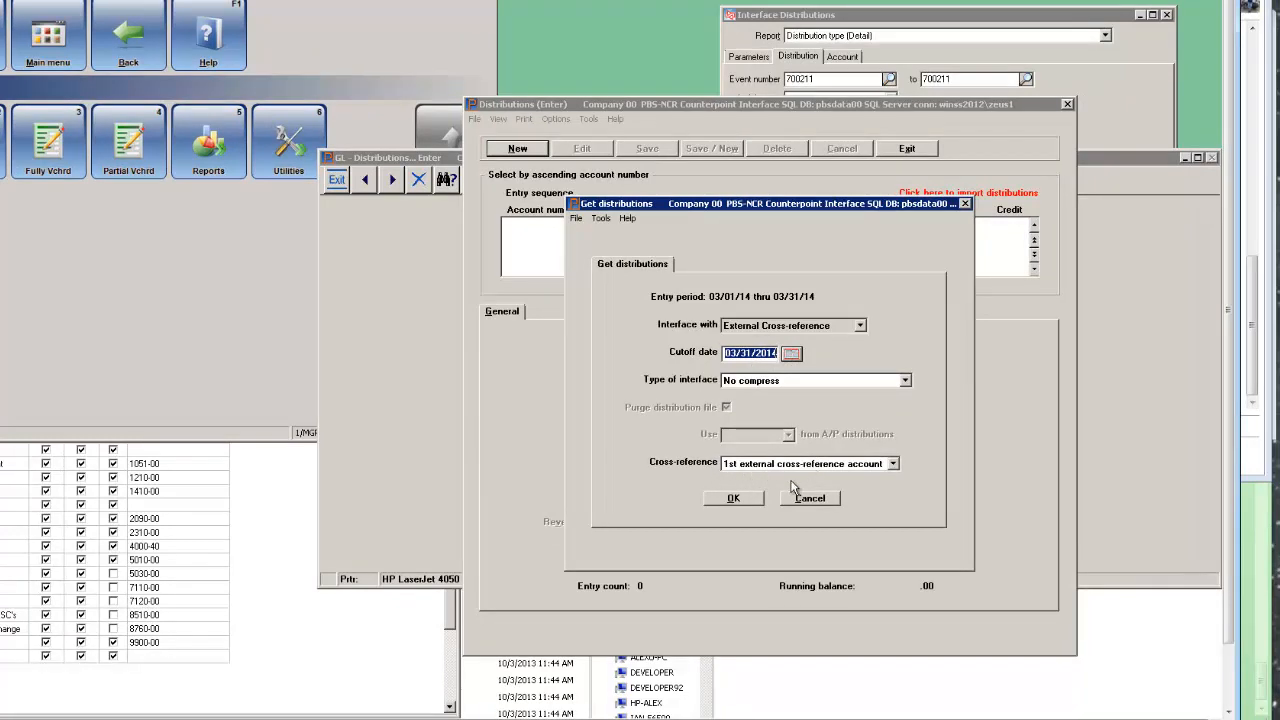
{"action": "left_click", "coordinate": [733, 497]}
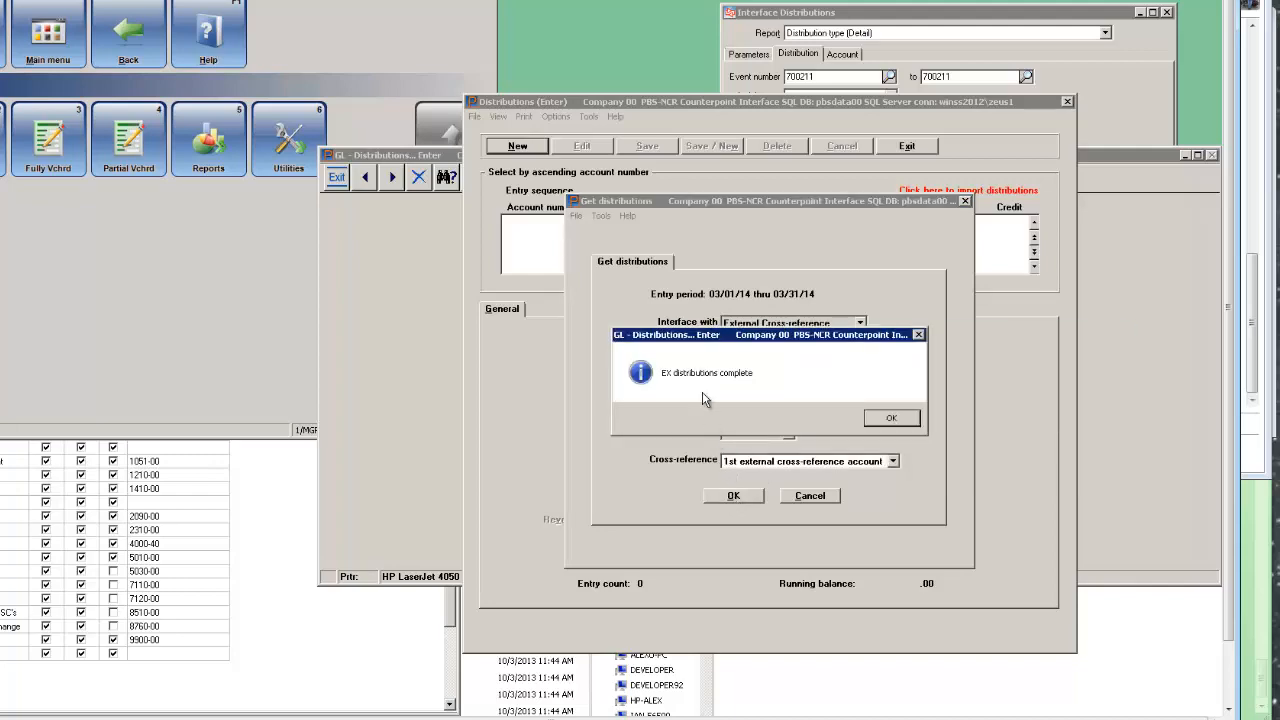
{"action": "left_click", "coordinate": [889, 418]}
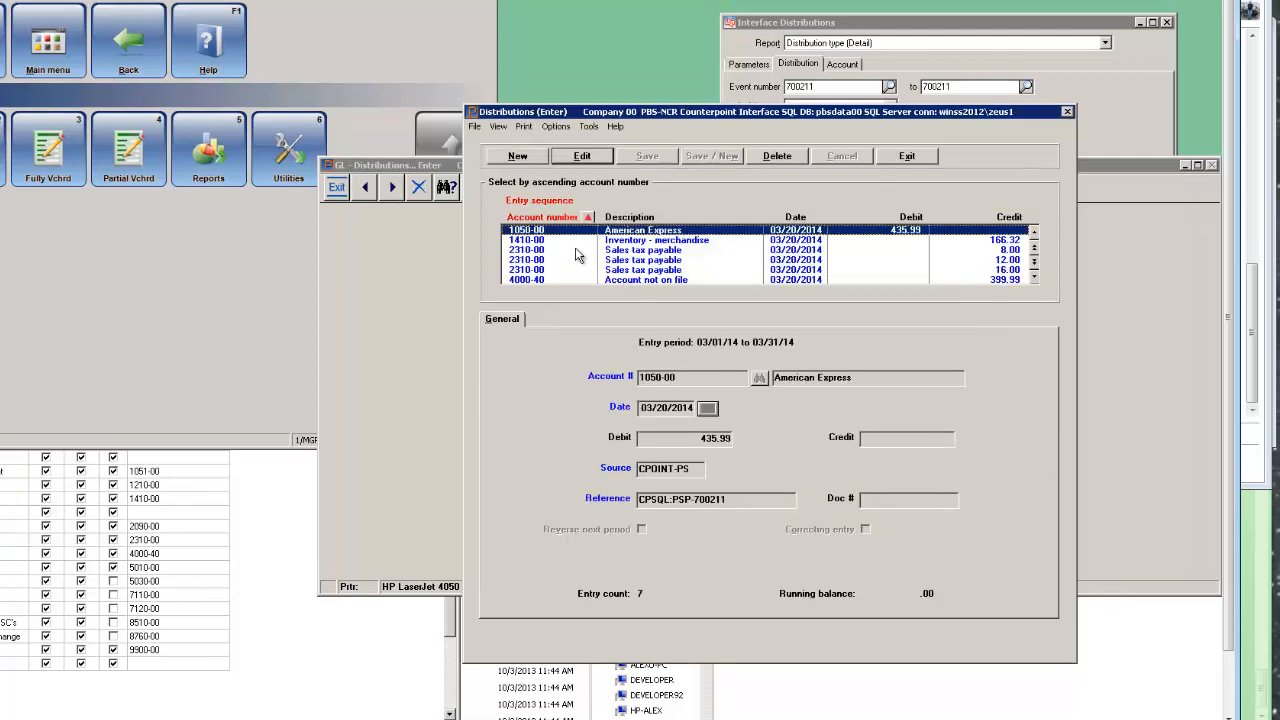